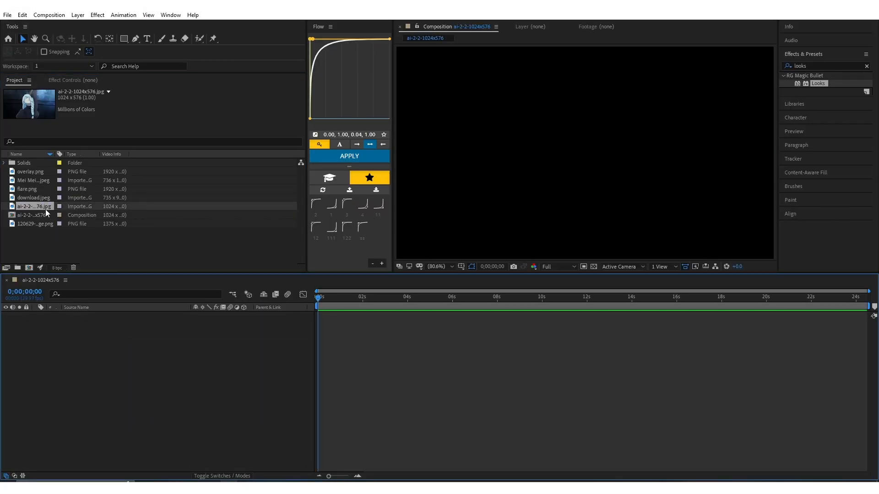
Add ai-2-2-1024x576.jpg to the composition, duplicate the layer, and hide the lower copy
drag(45, 208, 136, 317)
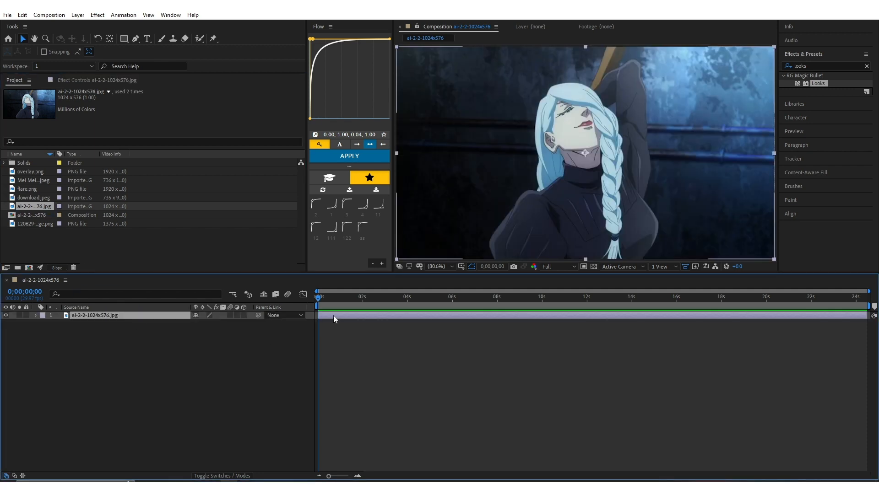
key(ctrl+d)
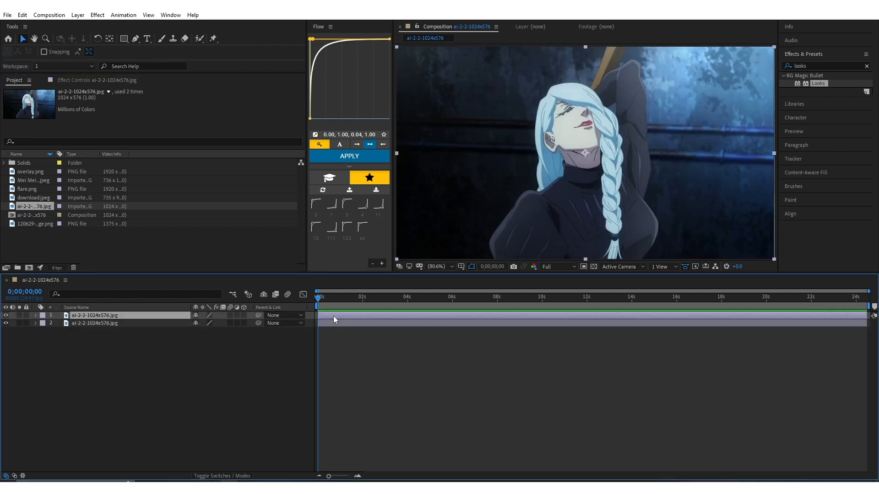
click(7, 324)
click(37, 323)
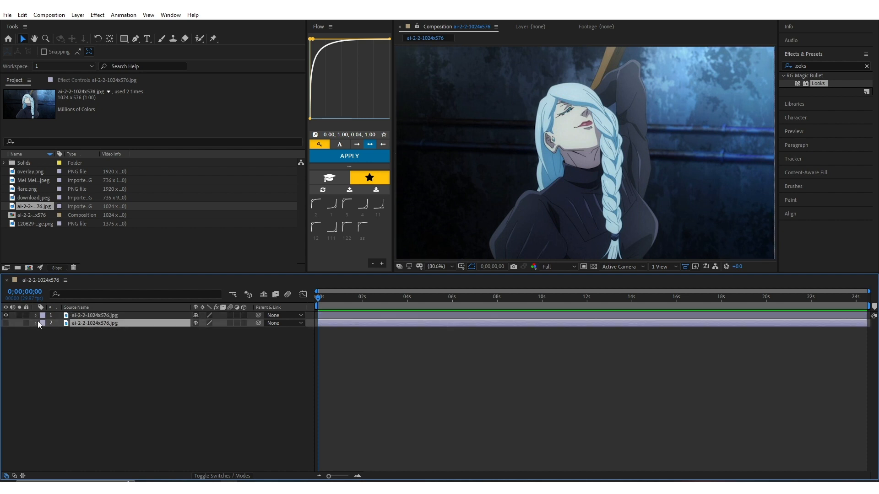
Cut out the whole character, including braid and raised arm, on the upper image layer with the Roto Brush, and unhide the lower copy
click(326, 317)
double_click(345, 317)
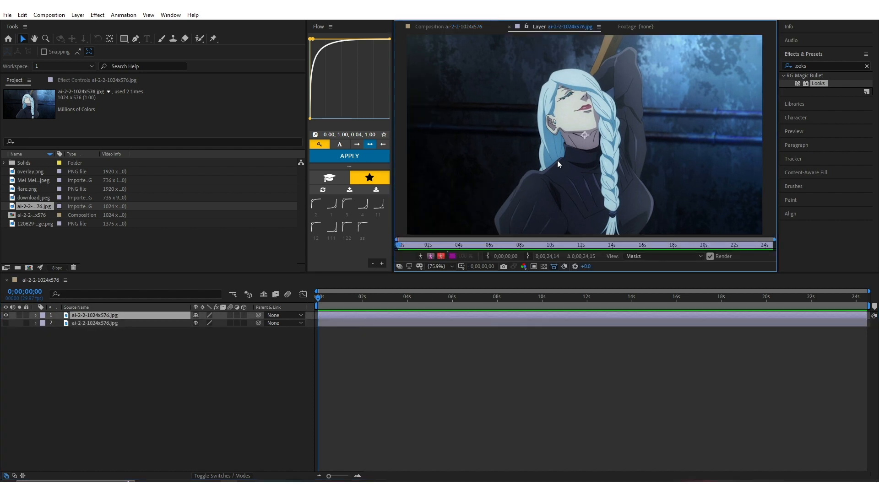
key(alt+w)
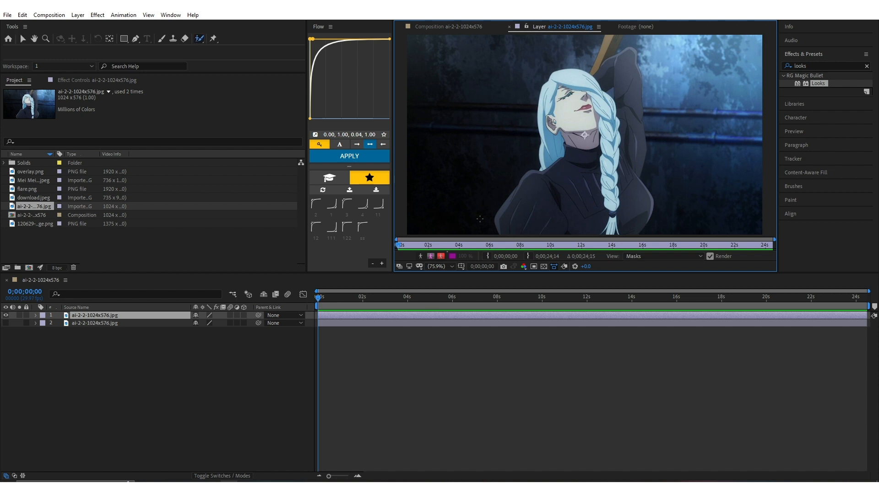
drag(530, 181, 516, 219)
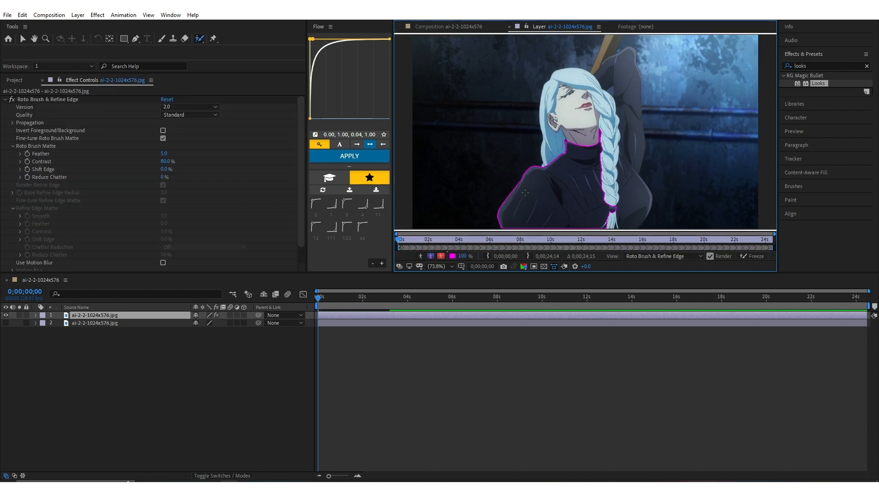
mouse_move(612, 204)
mouse_down()
mouse_move(591, 93)
mouse_move(552, 105)
mouse_up()
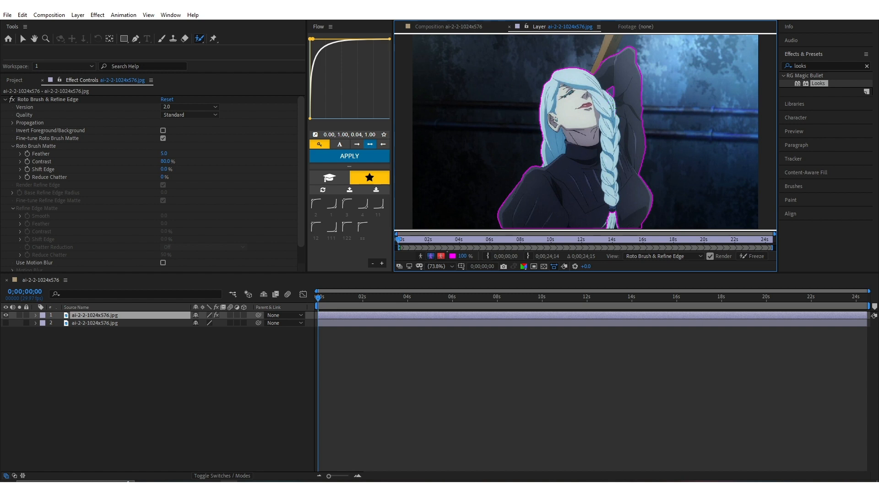
click(874, 316)
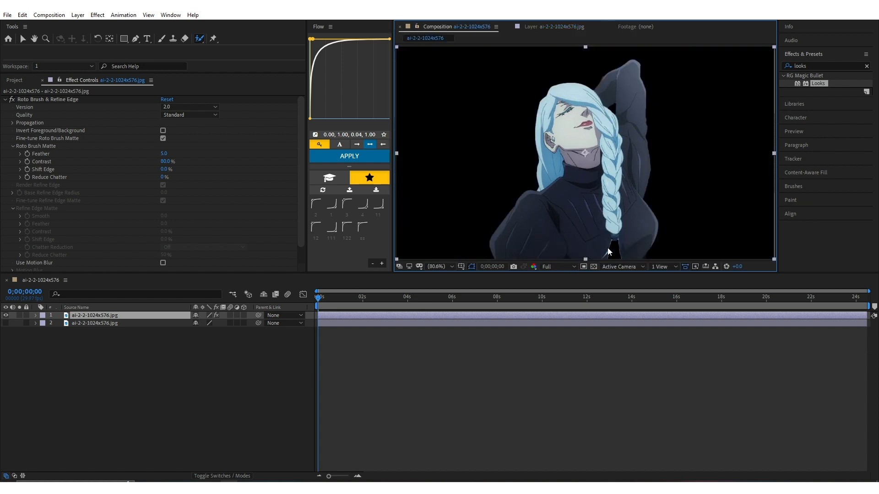
double_click(535, 318)
click(874, 316)
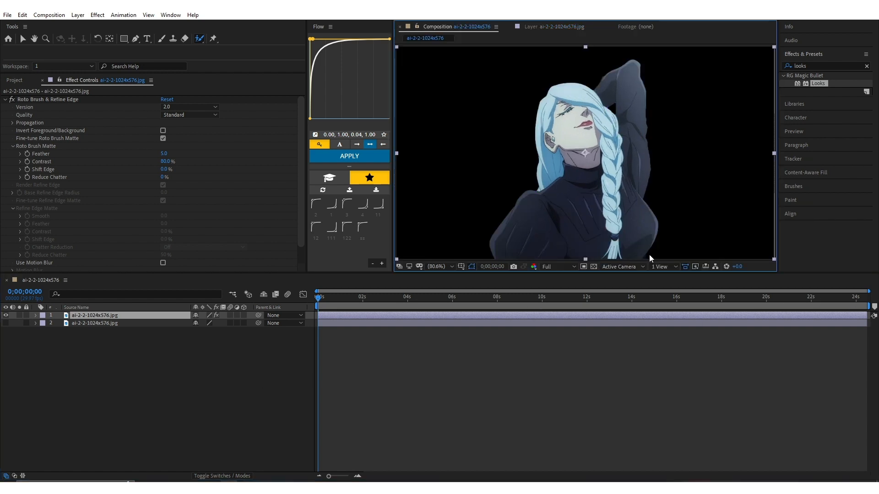
click(85, 348)
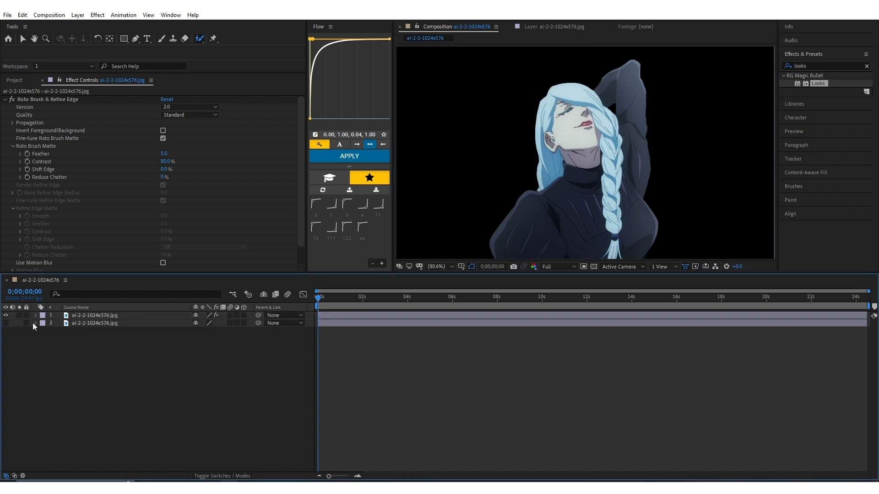
click(6, 323)
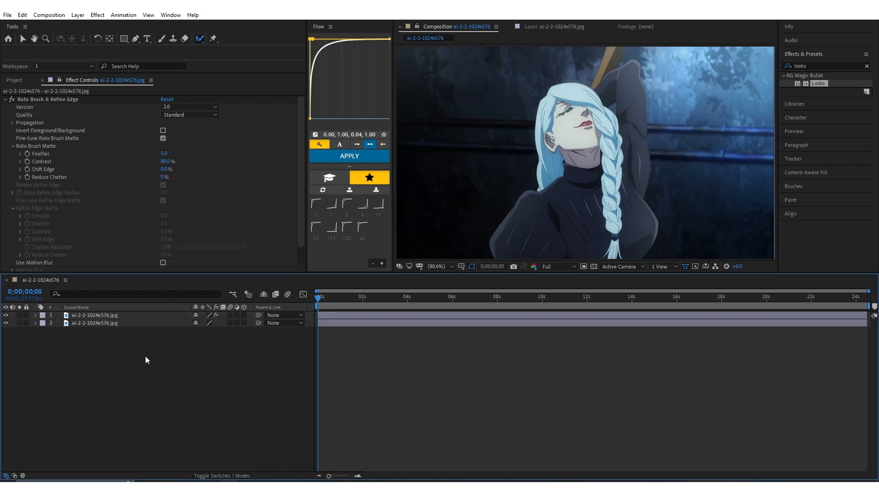
Create a black solid layer and place it between the character cutout and the background image
right_click(167, 379)
mouse_move(197, 284)
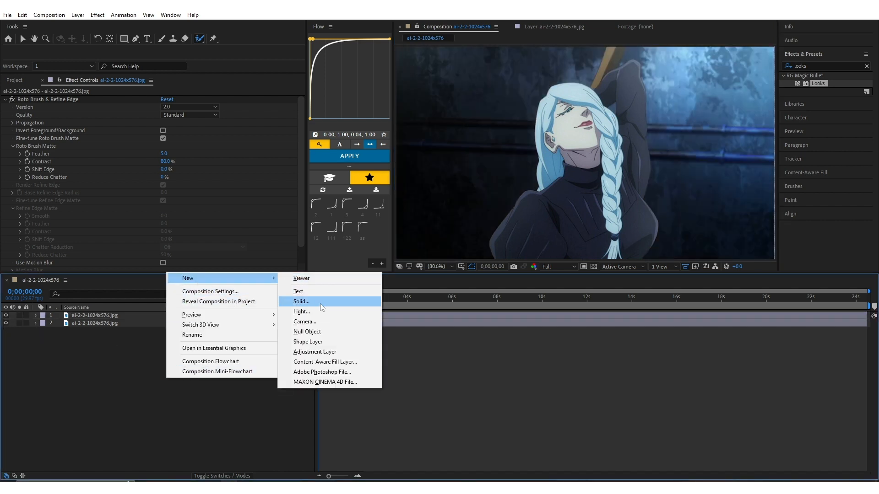
click(305, 299)
click(328, 428)
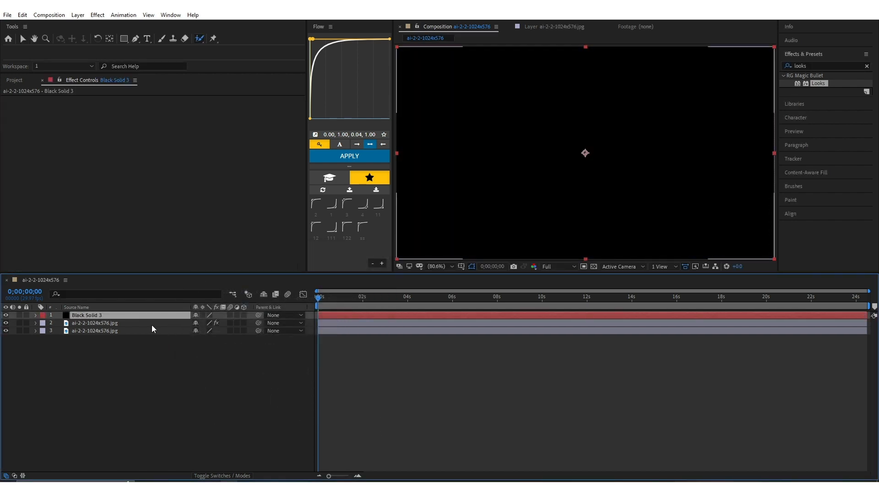
drag(152, 315, 153, 328)
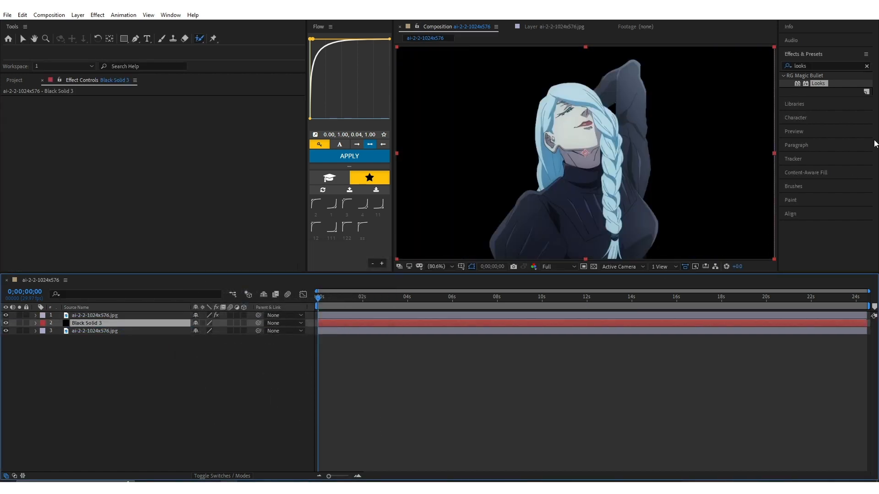
Find the CC Jaws effect and apply it to the black solid layer
click(842, 63)
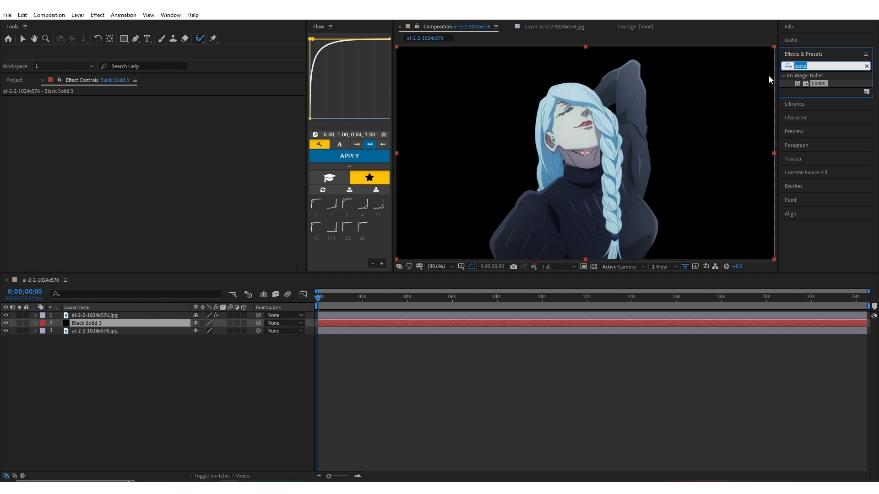
text(jaws)
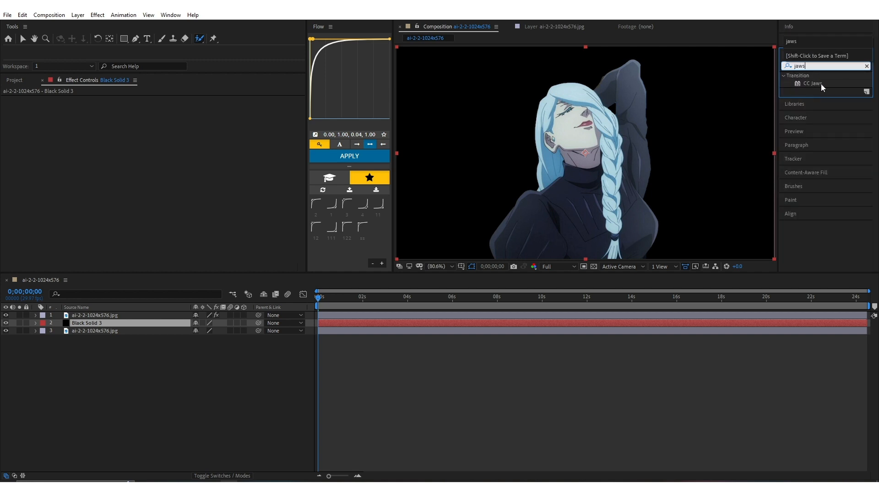
drag(820, 84, 369, 325)
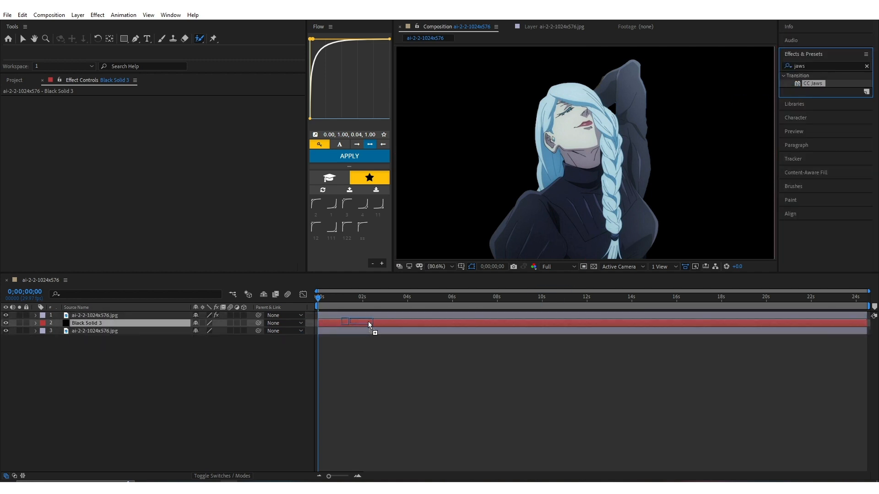
key(v)
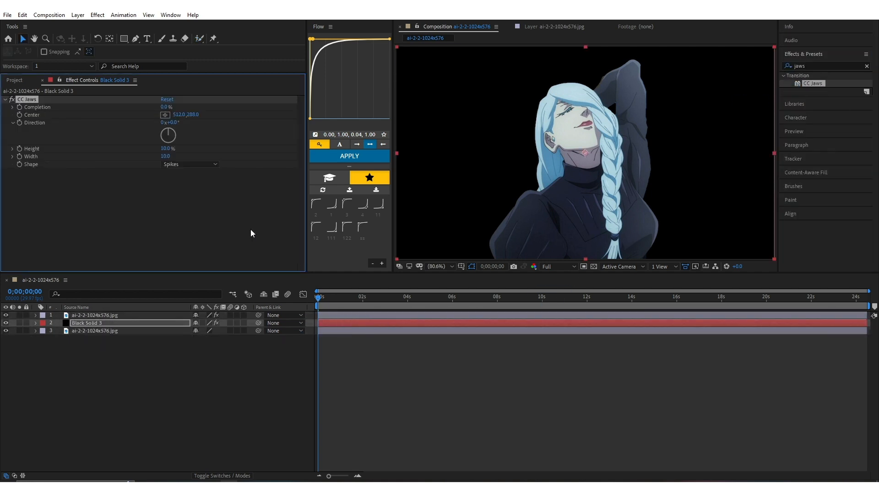
Set CC Jaws Completion to 80% and Height to 0% to form straight black bars
click(163, 108)
text(80)
key(Return)
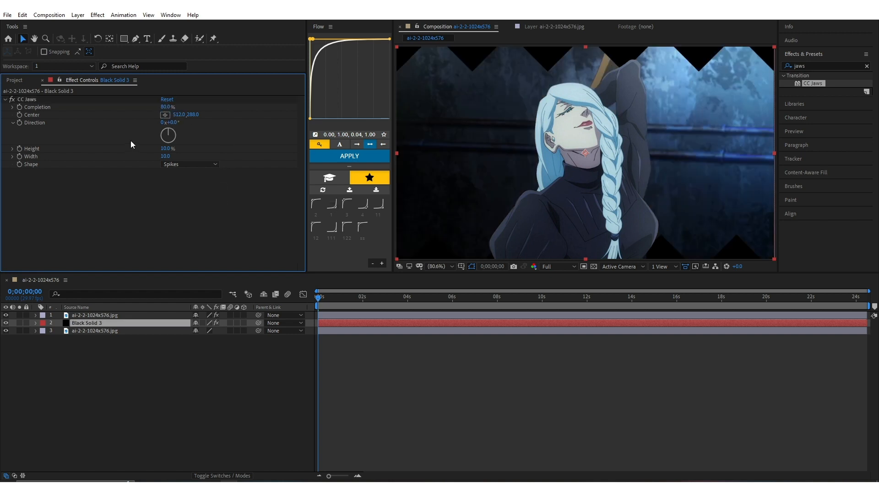
drag(164, 150, 4, 173)
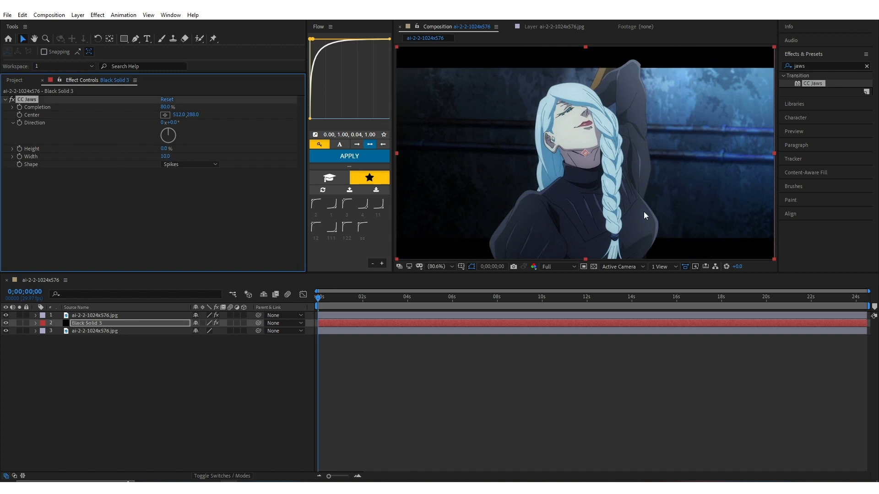
Create an adjustment layer and place it between the character cutout and the black solid
click(215, 372)
right_click(223, 395)
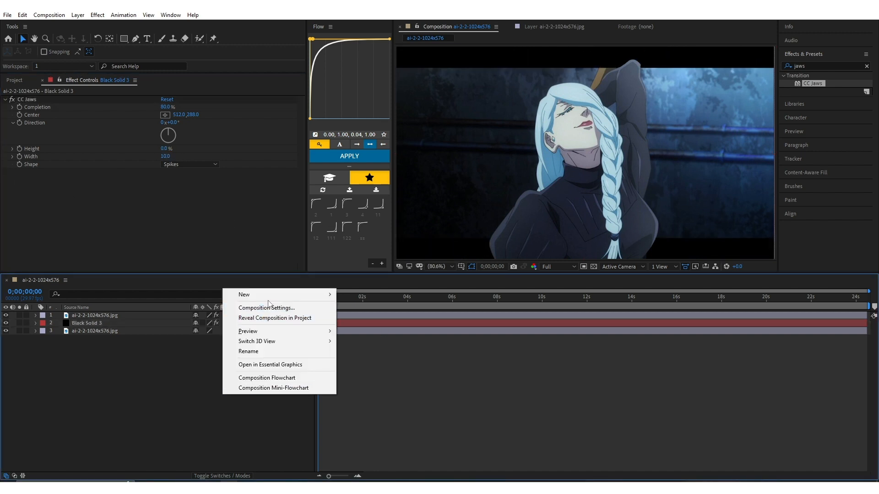
mouse_move(284, 294)
click(371, 367)
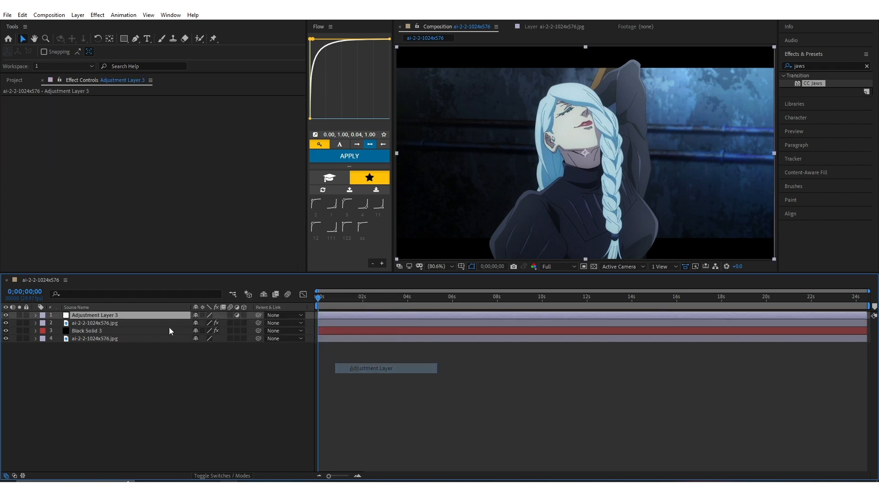
drag(161, 316, 162, 326)
Find the Optics Compensation effect and apply it to the adjustment layer
key(ctrl+5)
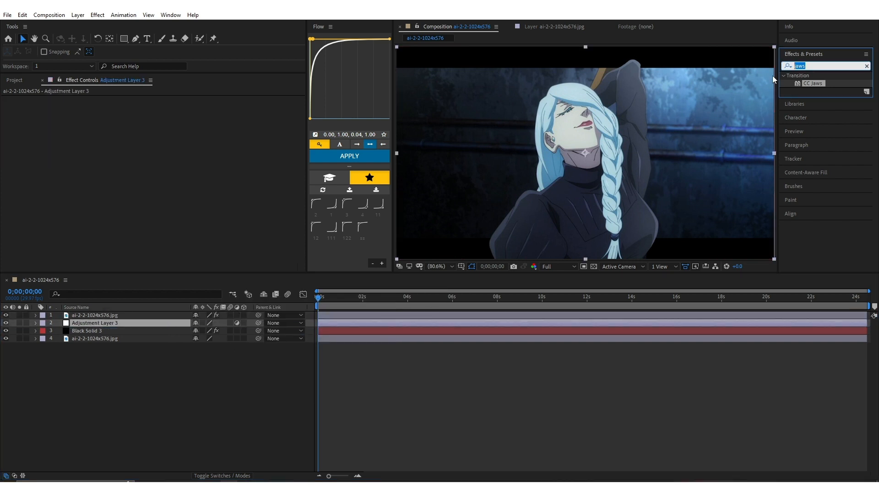
text(optics)
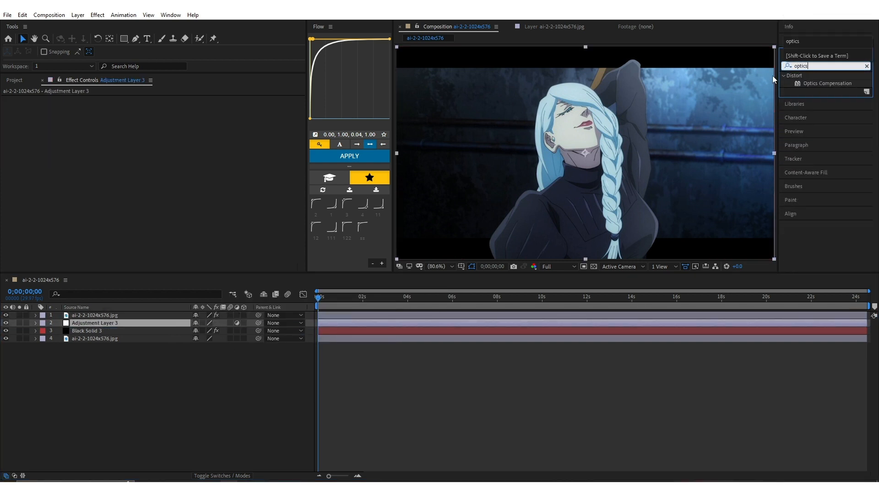
click(825, 83)
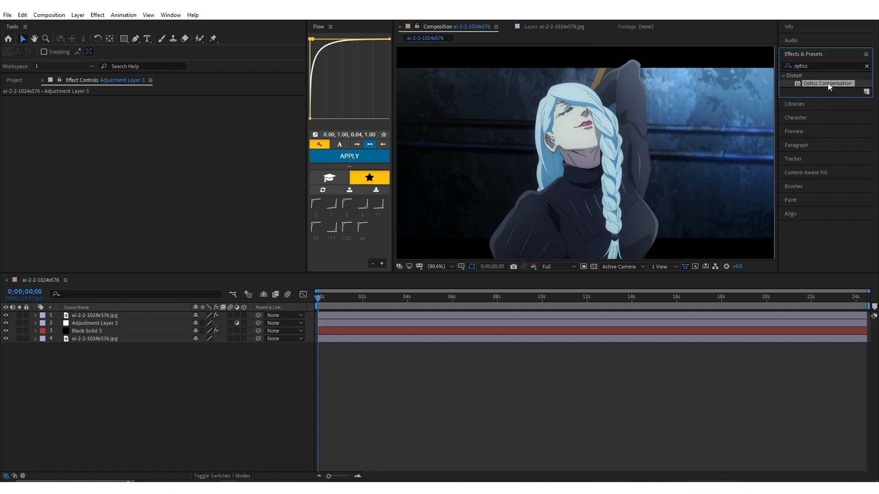
drag(827, 83, 367, 325)
Enable Reverse Lens Distortion in Optics Compensation and raise the Field Of View to about 50.5
click(161, 116)
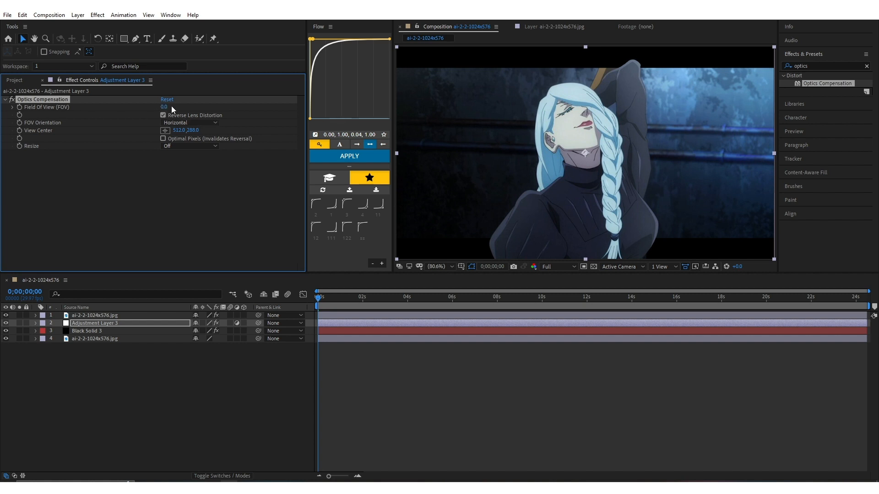
click(171, 106)
drag(165, 108, 404, 113)
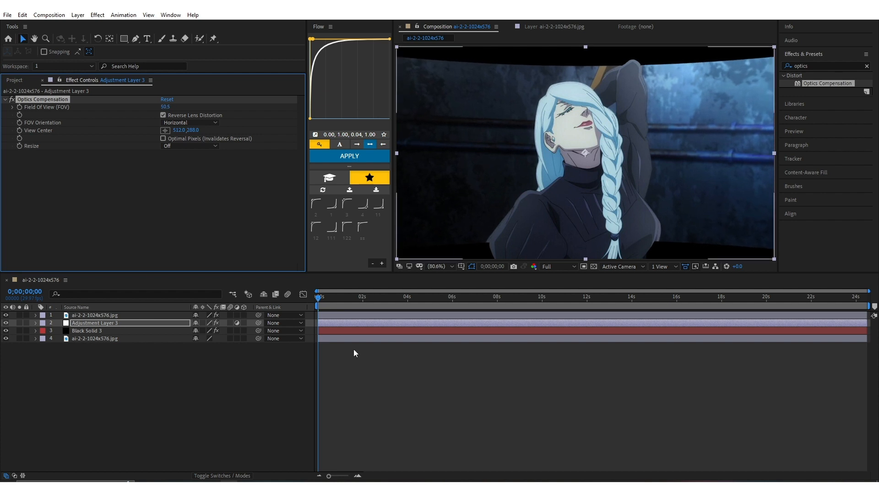
Pre-compose the adjustment layer and the black solid together
click(228, 364)
click(137, 325)
ctrl+click(137, 330)
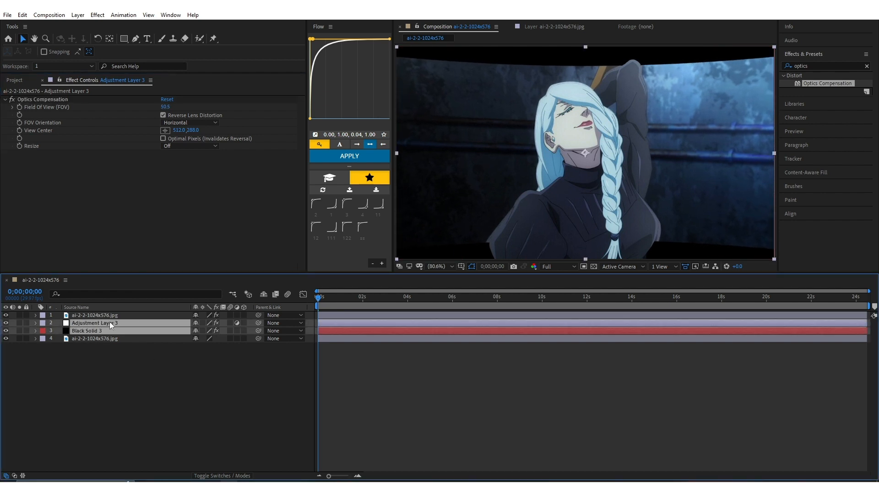
key(ctrl+shift+c)
click(432, 287)
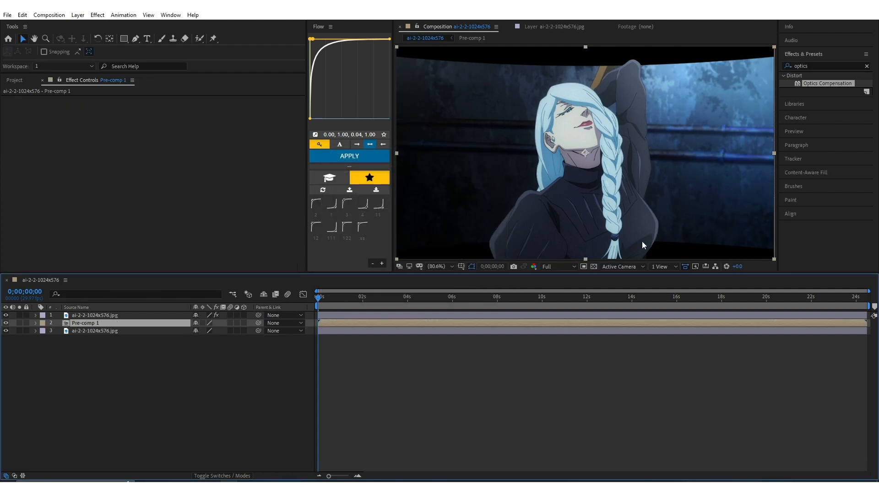
Add download.jpeg and the Mei Mei JPEG from the project to the composition, between the pre-comp and the background image
click(15, 81)
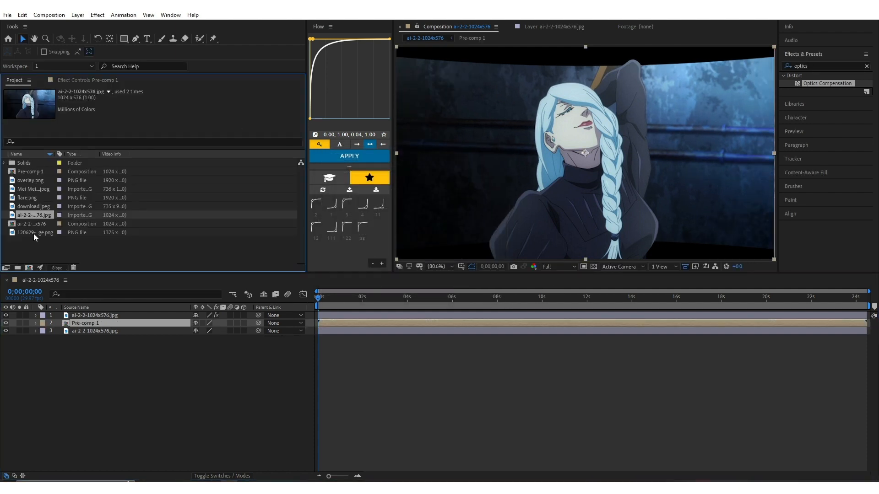
click(37, 190)
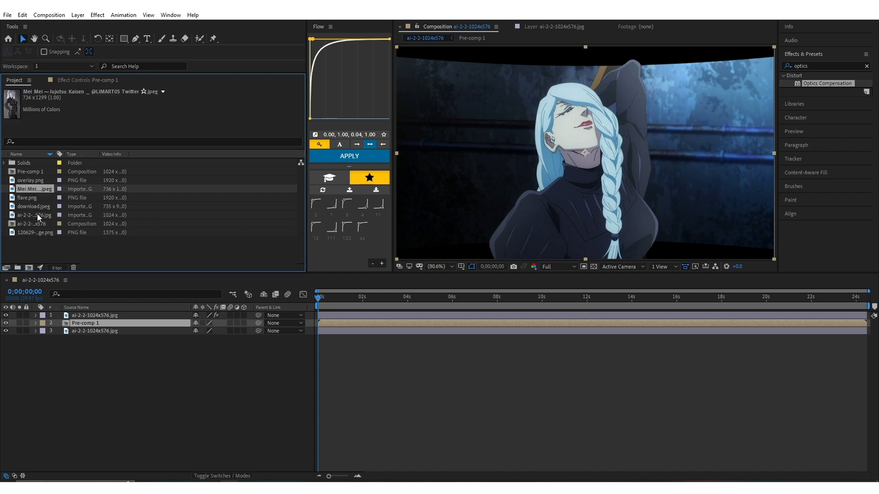
click(40, 206)
ctrl+click(38, 189)
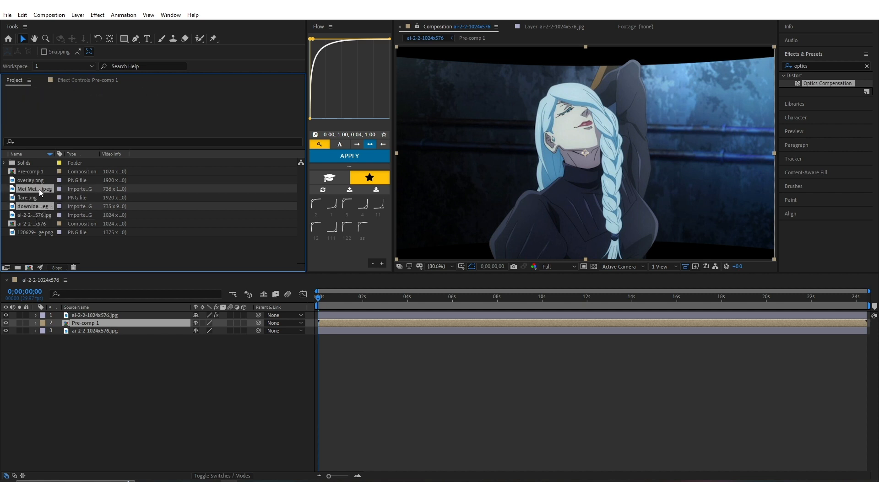
drag(40, 188, 101, 329)
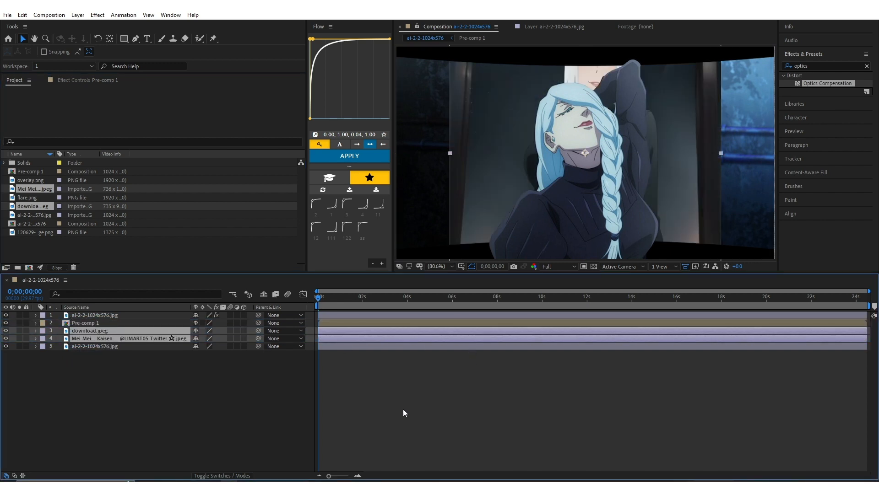
Move the download.jpeg image to the left of the cutout character and the Mei Mei image to its right
click(273, 409)
click(353, 335)
drag(479, 175, 350, 209)
drag(684, 170, 710, 198)
key(ctrl+z)
click(548, 339)
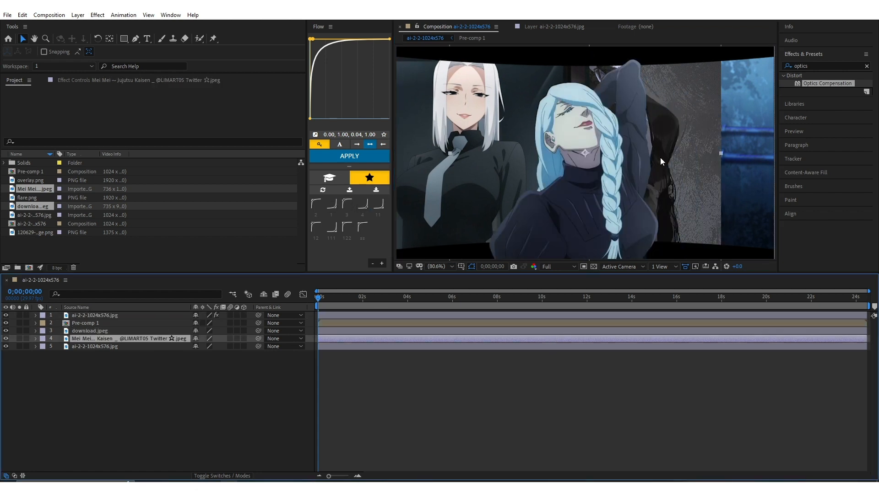
drag(660, 158, 763, 272)
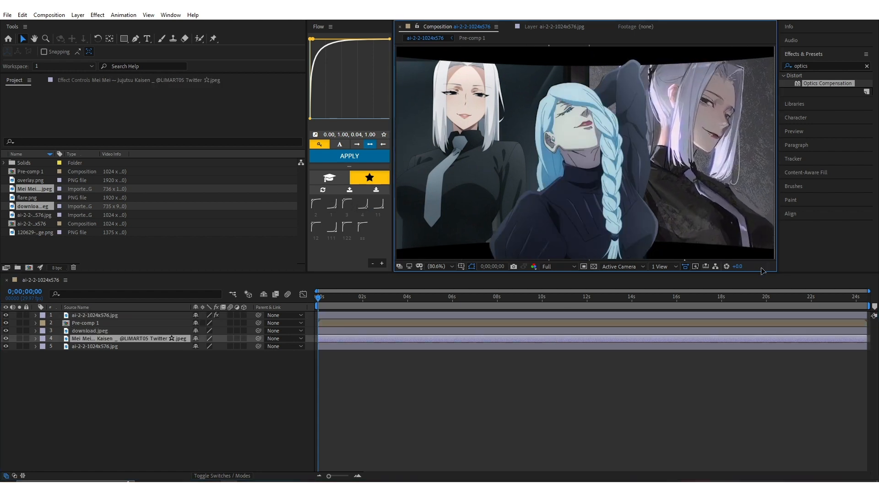
Scale the Mei Mei image down to 88% and nudge it slightly up beside the cutout character
key(s)
drag(225, 346, 220, 346)
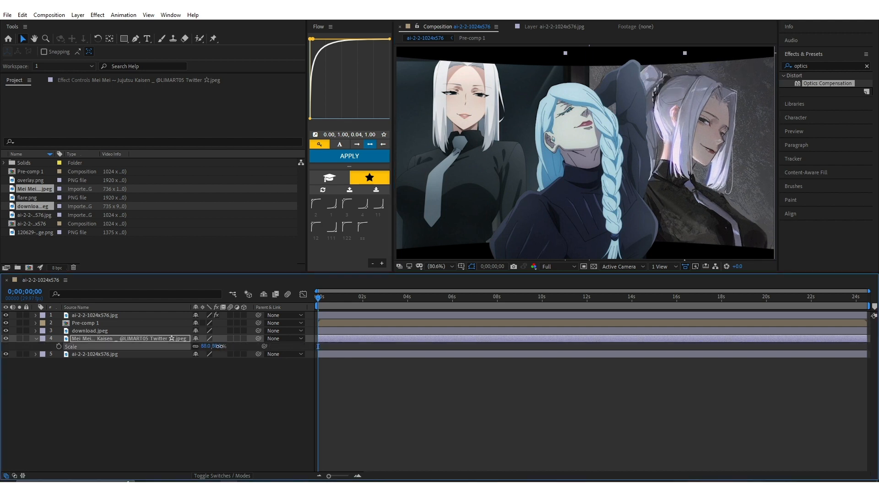
drag(713, 165, 715, 160)
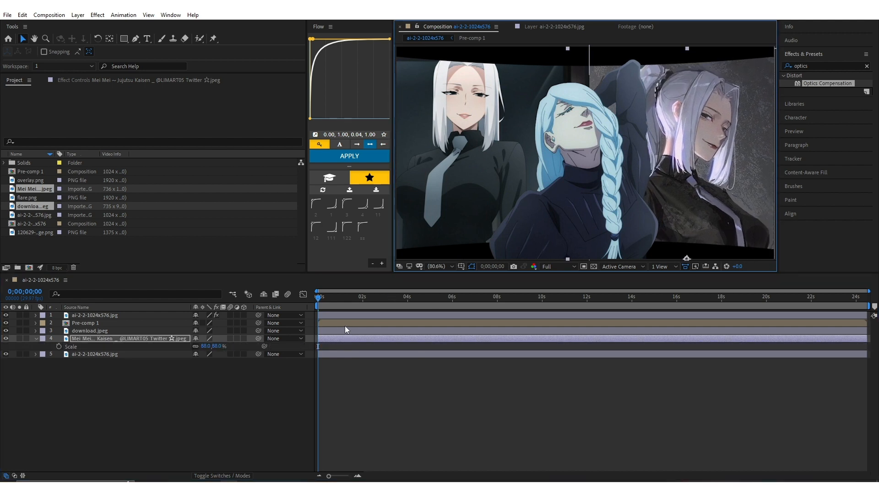
Open the Mei Mei image layer and select the character's hair, face and neck with Roto Brush strokes
double_click(720, 148)
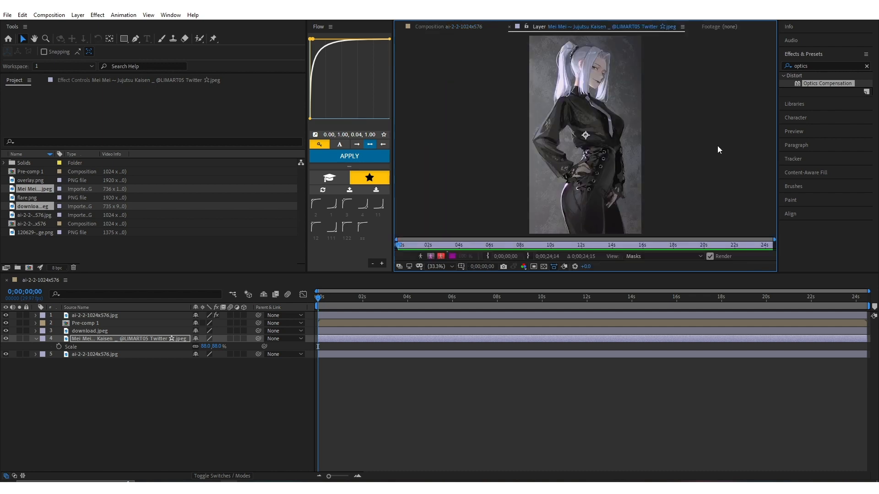
scroll(595, 138, up, 4)
scroll(589, 123, down, 2)
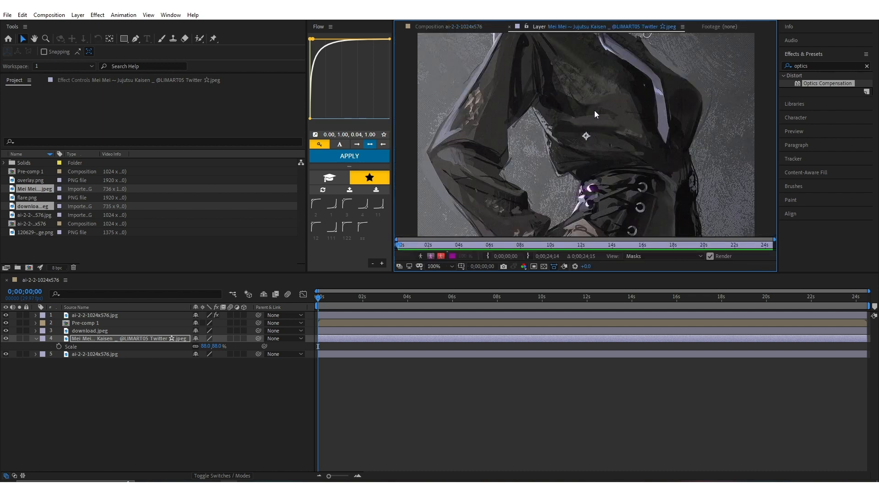
scroll(595, 111, up, 5)
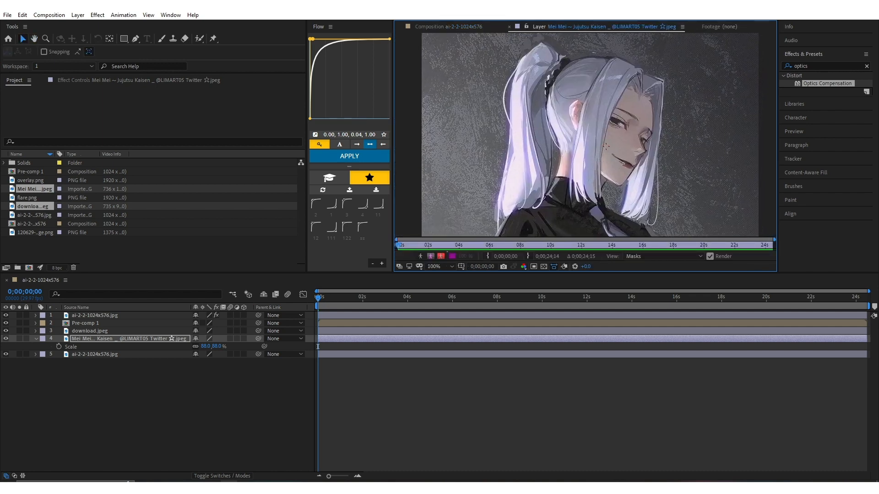
key(alt+w)
drag(526, 134, 523, 157)
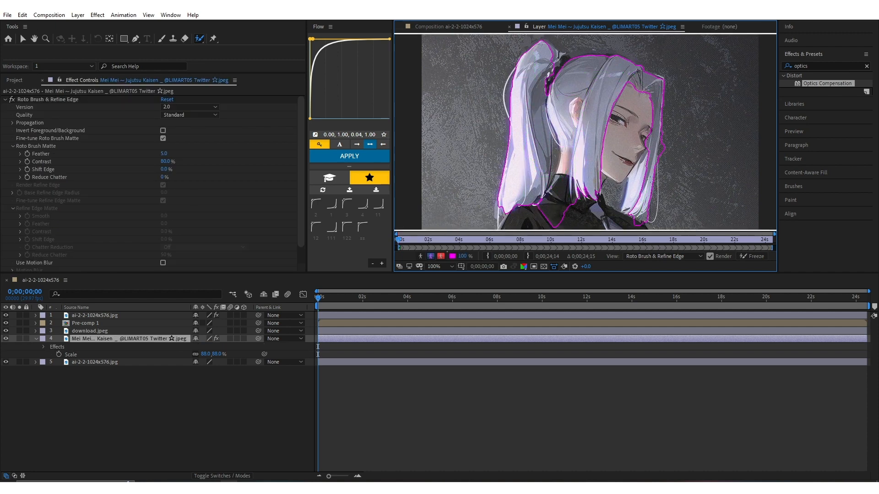
drag(649, 180, 641, 202)
drag(647, 156, 646, 137)
drag(578, 180, 611, 72)
drag(571, 120, 570, 176)
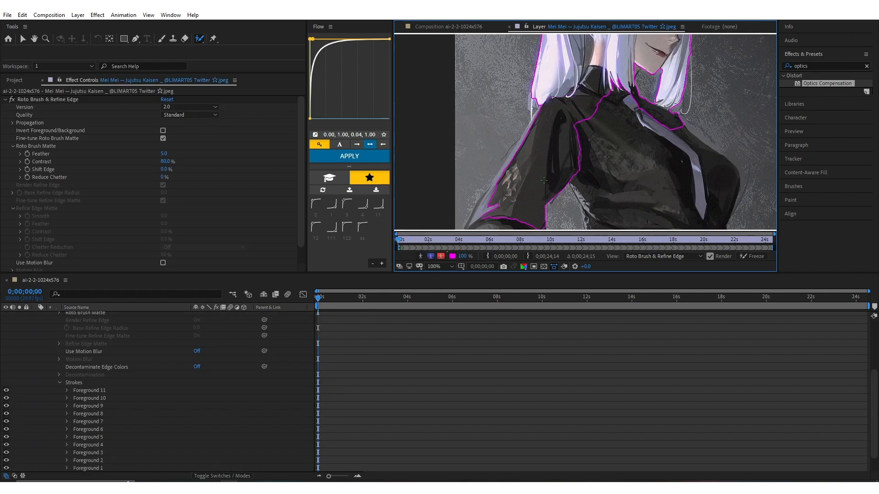
Extend the Mei Mei Roto Brush selection over the sleeve, shoulders and torso
drag(541, 139, 495, 219)
drag(514, 152, 493, 194)
drag(518, 155, 516, 159)
drag(613, 120, 650, 183)
drag(603, 103, 577, 160)
scroll(609, 62, down, 1)
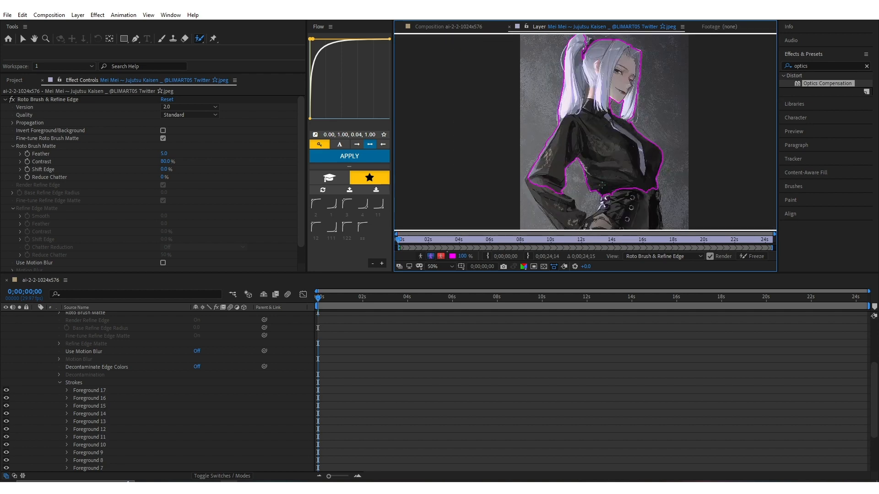
Refine the Mei Mei Roto Brush selection around the head, using a background stroke to exclude unwanted areas
scroll(609, 62, up, 1)
drag(610, 61, 600, 164)
alt+drag(579, 139, 576, 172)
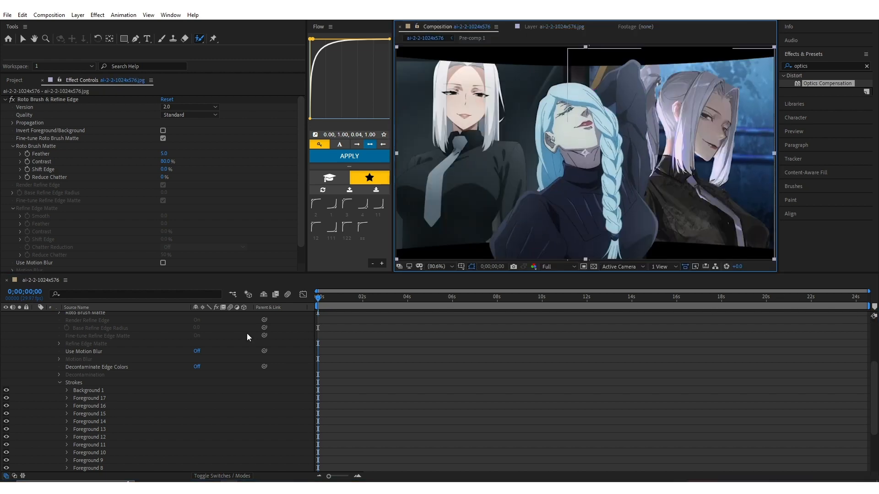
Open the download.jpeg layer and select the character's hair and face with Roto Brush strokes
scroll(246, 334, up, 3)
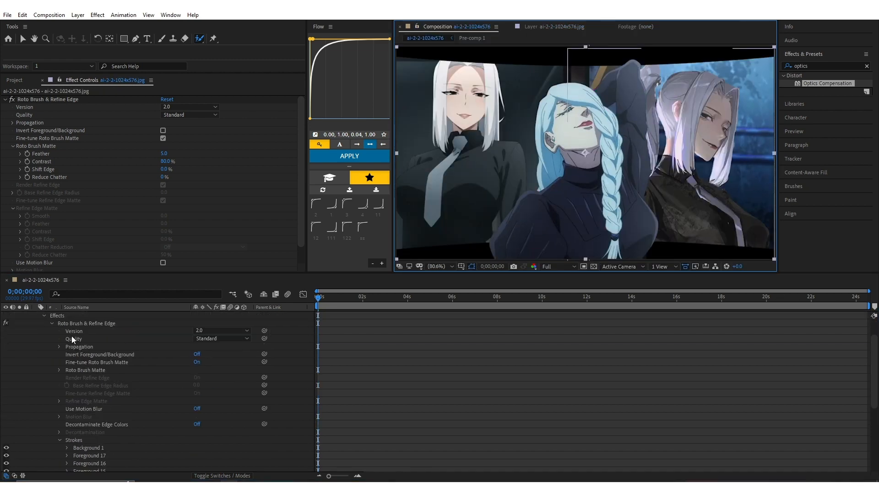
scroll(71, 341, up, 2)
double_click(115, 331)
scroll(610, 113, up, 1)
drag(610, 113, 567, 239)
drag(558, 101, 552, 151)
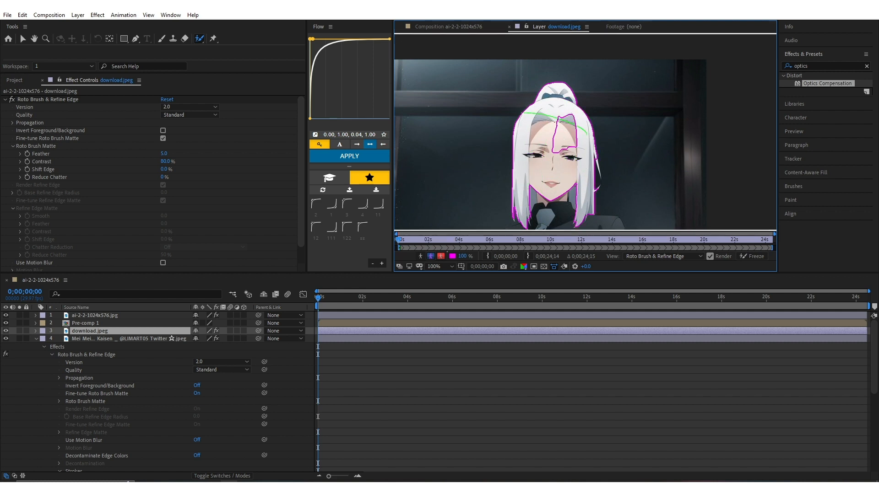
drag(541, 124, 556, 146)
drag(559, 108, 551, 132)
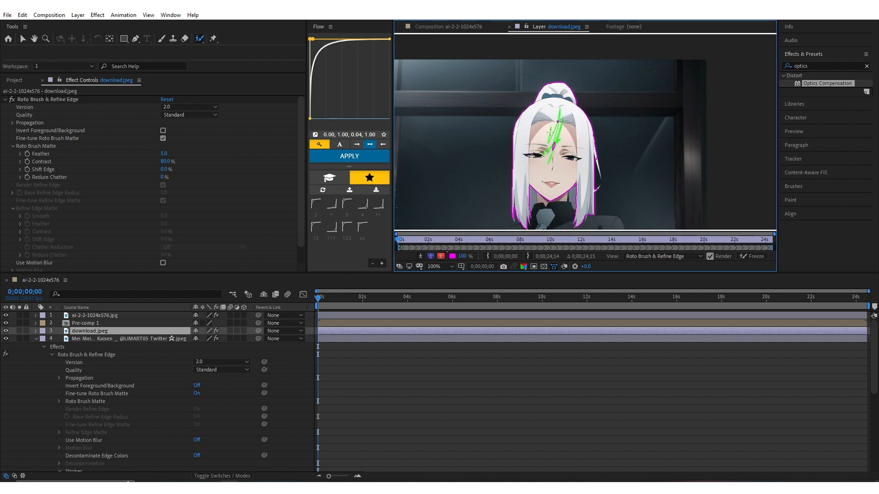
Extend the download.jpeg Roto Brush selection over the shoulders and torso, touch up the hair edge and return to the composition
scroll(557, 121, down, 3)
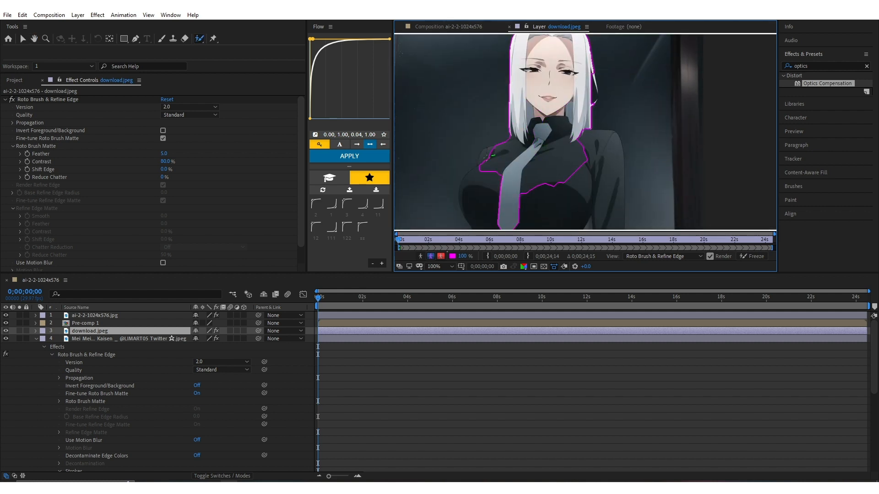
drag(488, 157, 476, 197)
drag(611, 150, 613, 211)
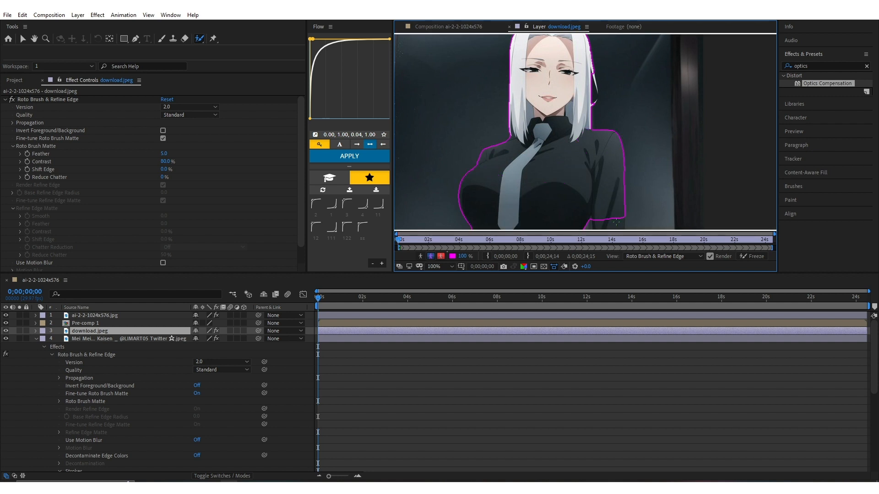
scroll(596, 179, down, 2)
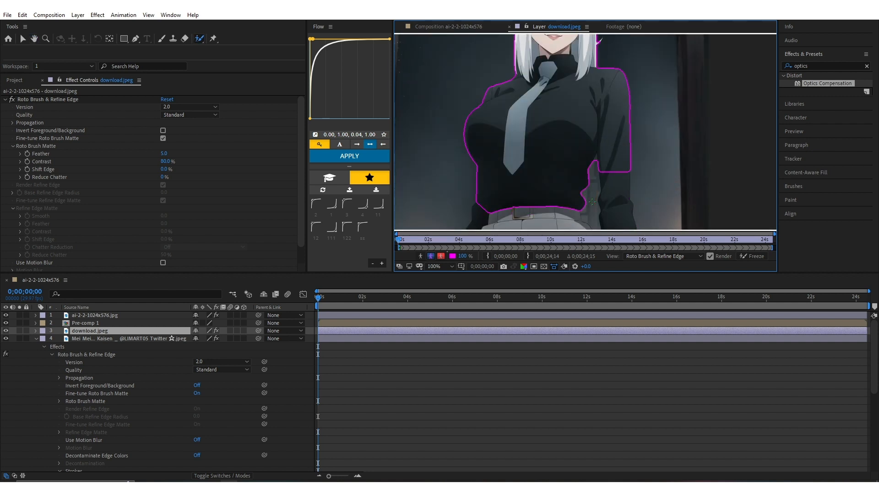
scroll(531, 182, up, 4)
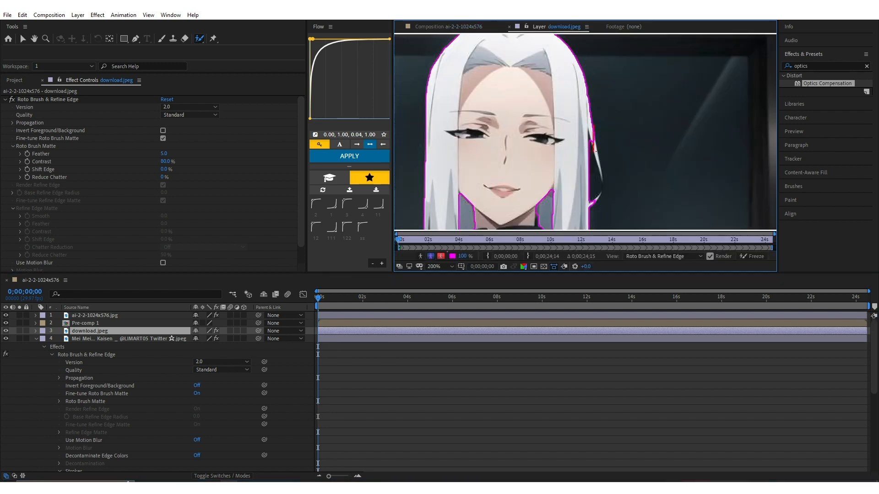
drag(596, 151, 595, 152)
click(874, 317)
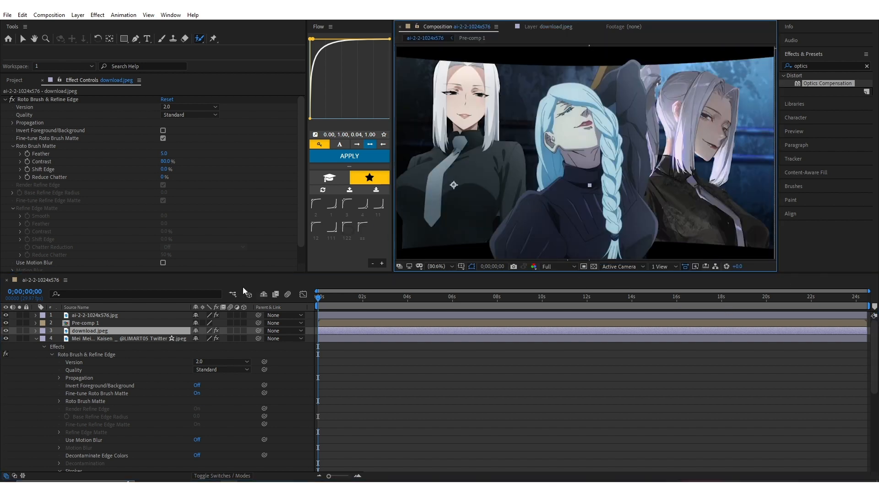
Lower the opacity of the download.jpeg layer to 60% and the Mei Mei layer to 77%
key(t)
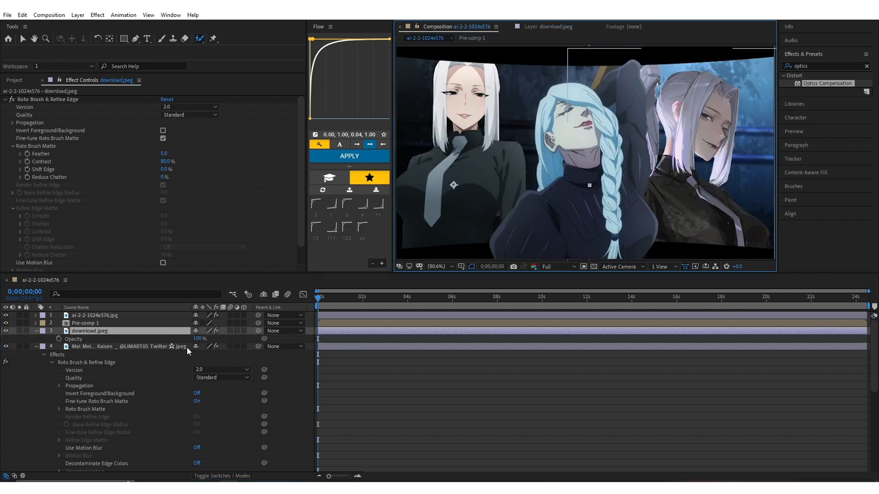
mouse_move(196, 339)
mouse_down()
mouse_move(174, 346)
mouse_move(184, 346)
mouse_up()
click(166, 347)
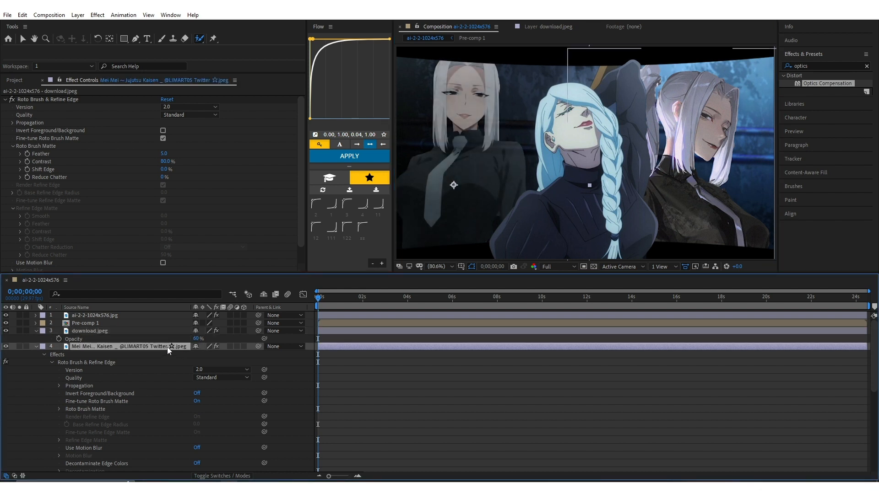
key(t)
mouse_move(192, 354)
mouse_down()
mouse_move(181, 356)
mouse_move(194, 361)
mouse_up()
click(140, 407)
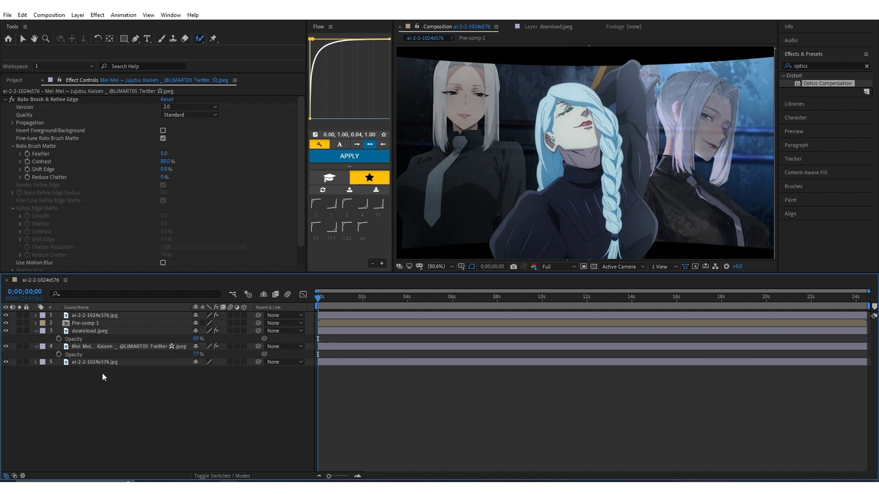
click(36, 331)
click(36, 339)
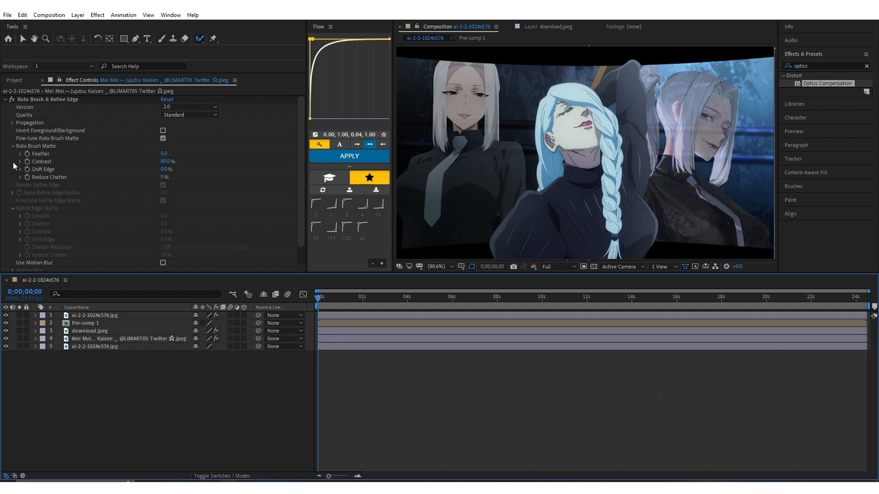
Add overlay.png from the project to the composition as the topmost layer
key(v)
click(18, 82)
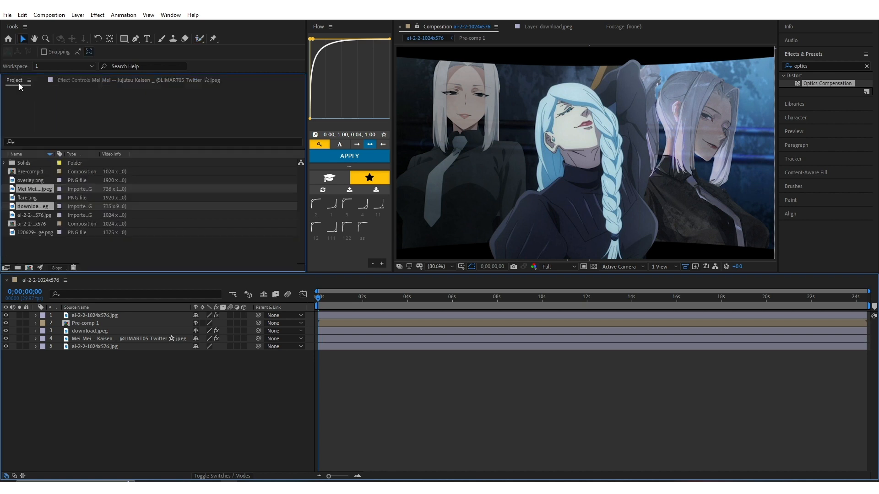
click(36, 180)
drag(36, 180, 130, 312)
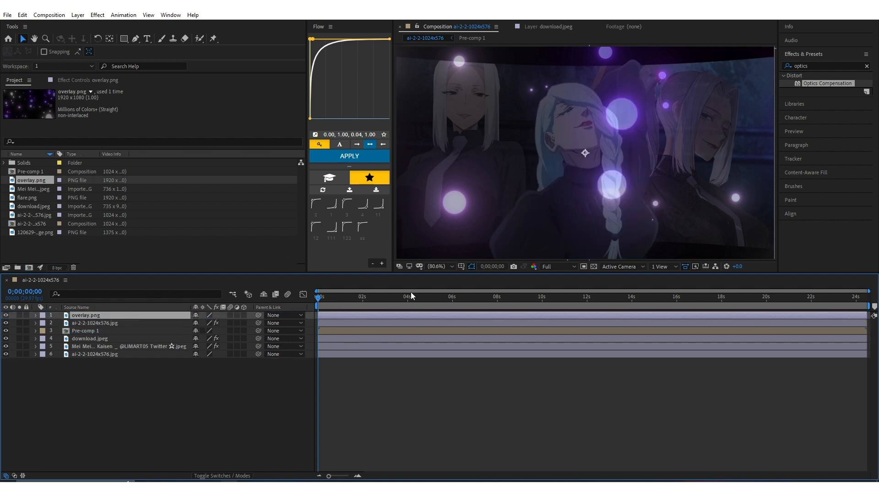
Scale the overlay.png layer to 175% and shift it toward the lower right of the frame
key(s)
drag(207, 323, 241, 323)
drag(549, 158, 655, 205)
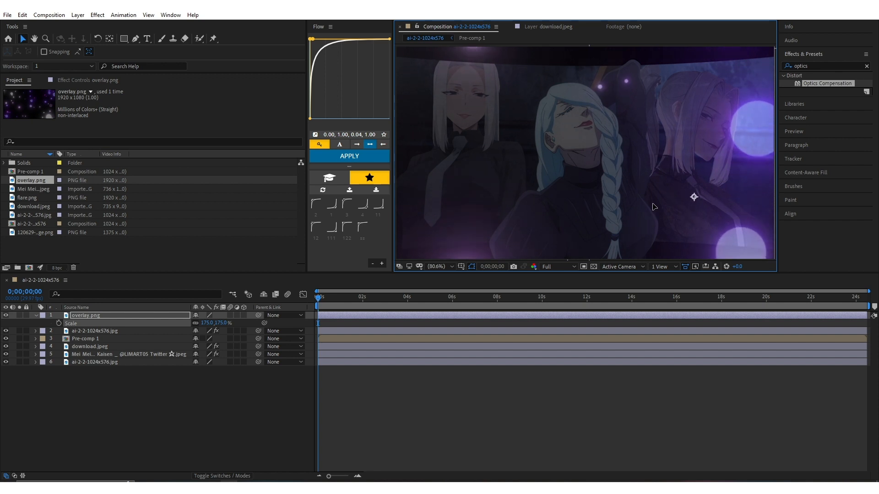
click(232, 410)
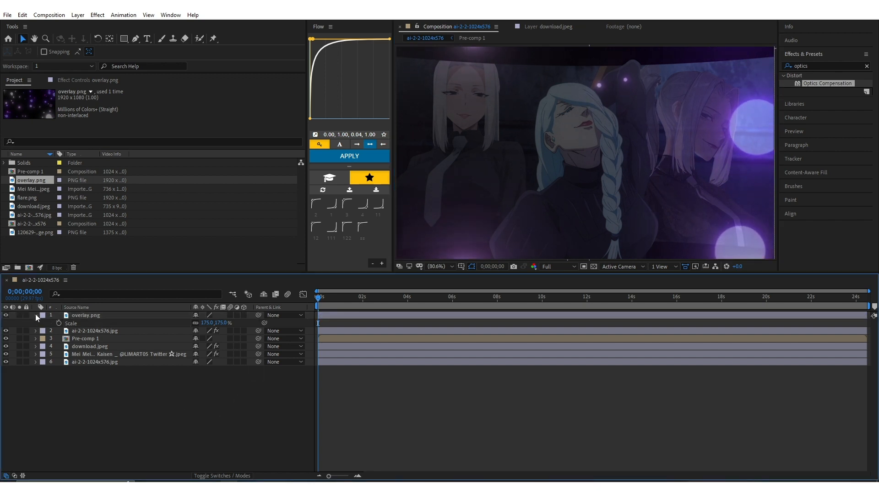
click(35, 316)
Try the Lighten and Add blending modes on the overlay.png layer
right_click(87, 314)
mouse_move(137, 163)
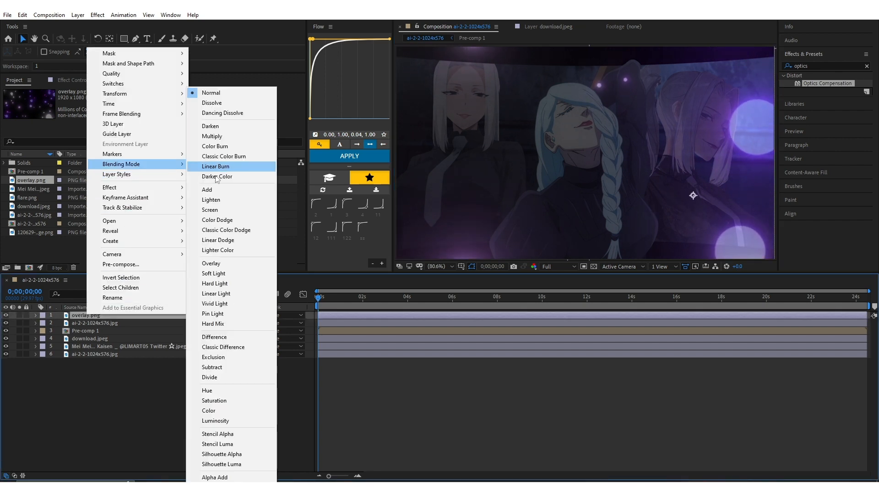
click(232, 200)
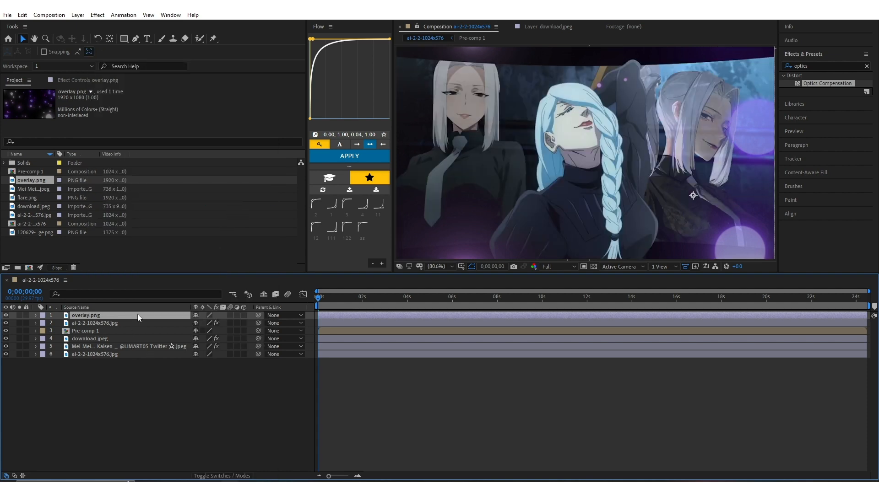
right_click(137, 315)
mouse_move(199, 167)
click(286, 192)
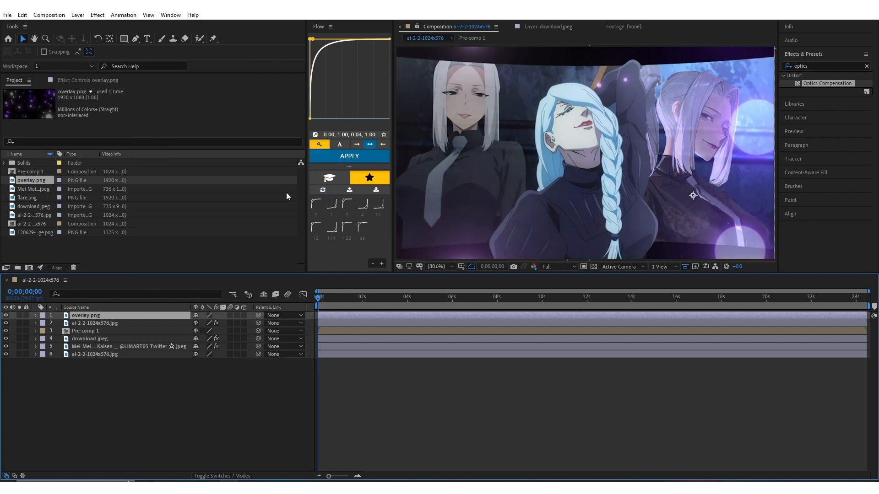
Set the overlay.png layer's blending mode to Screen
right_click(182, 320)
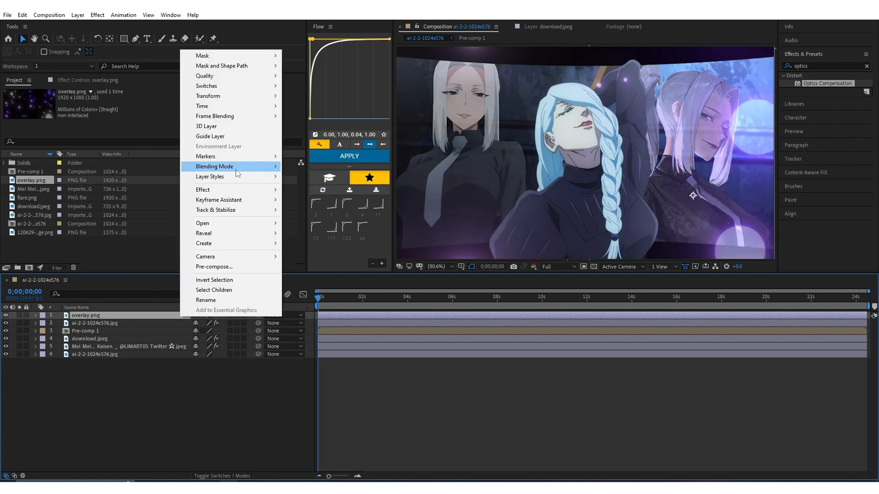
mouse_move(215, 166)
click(326, 210)
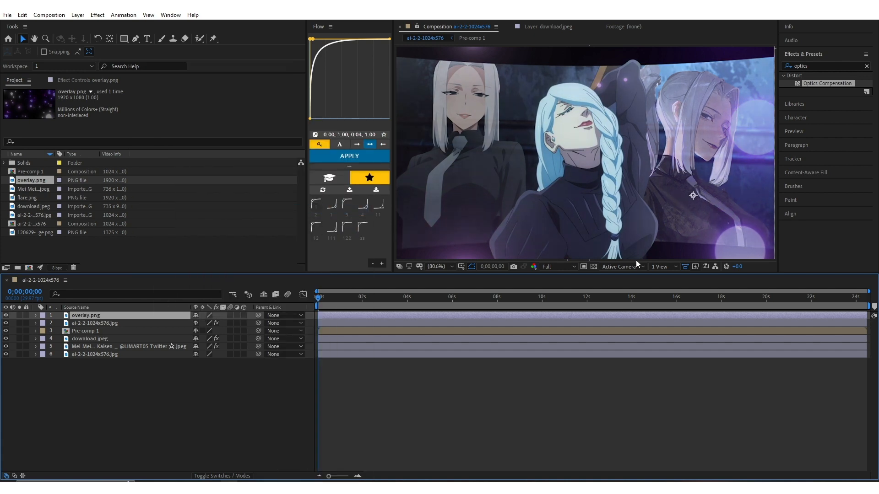
click(283, 402)
click(54, 244)
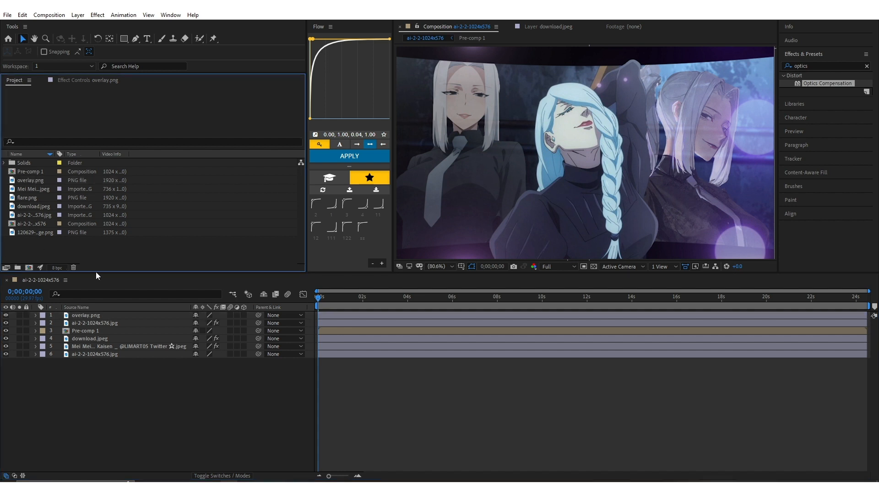
Create a text layer reading "T H U M B N A I L" and hide it in the composition
right_click(210, 388)
mouse_move(247, 287)
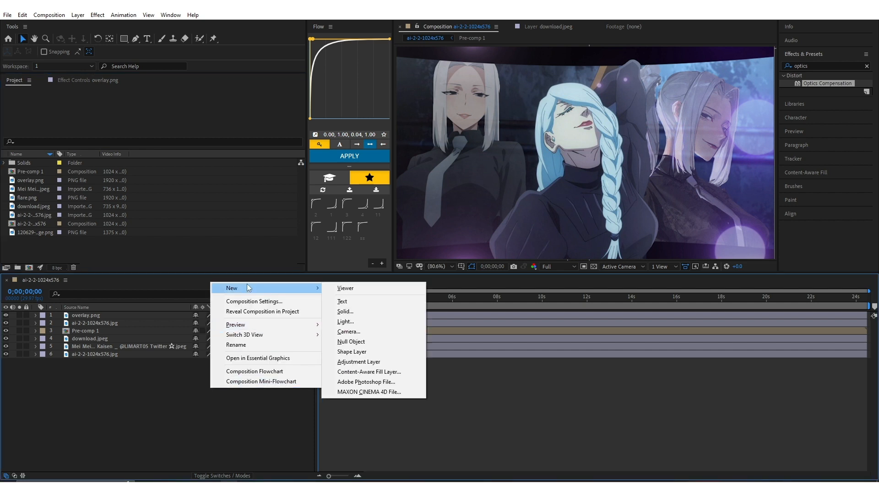
click(359, 305)
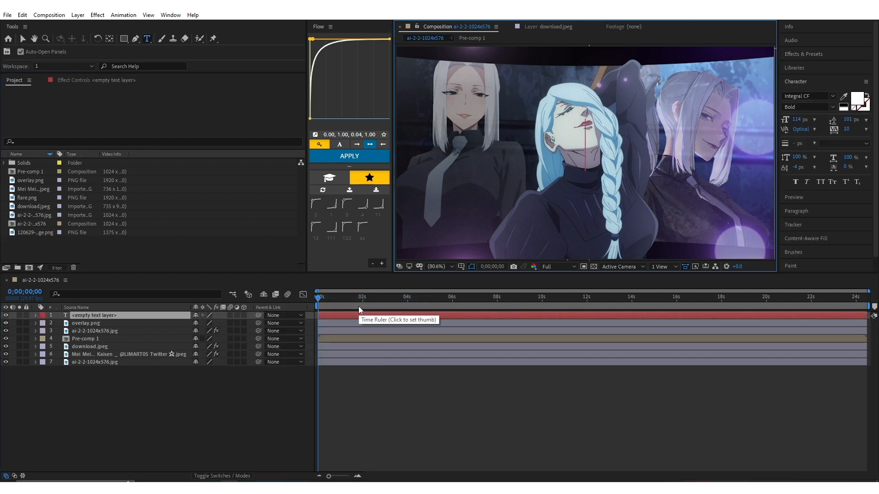
text(T H)
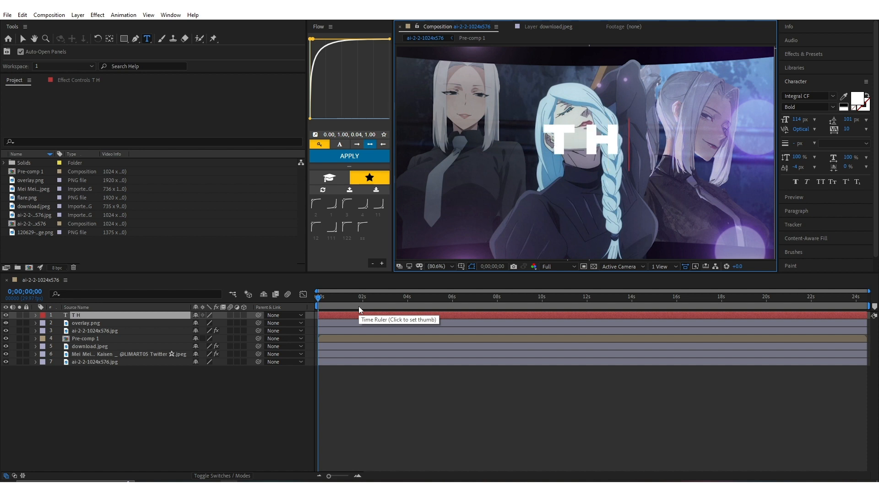
text( U M VB)
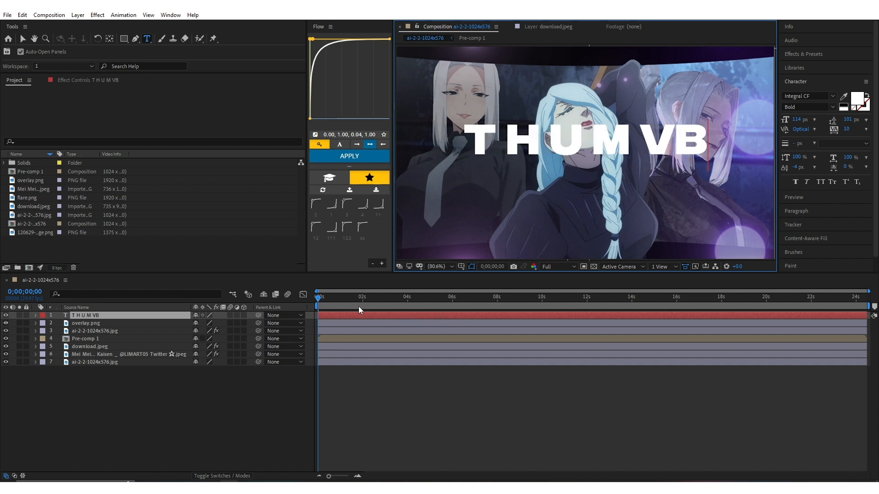
key(BackSpace)
key(BackSpace)
text(B N A)
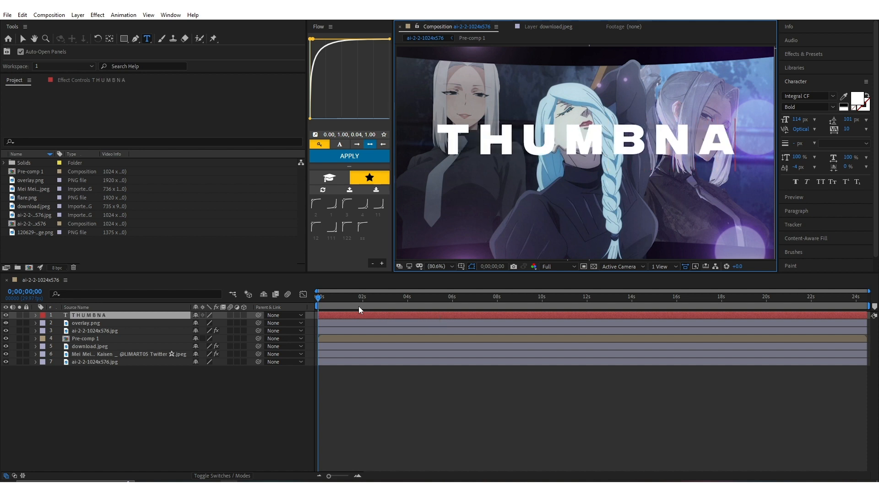
text( I L)
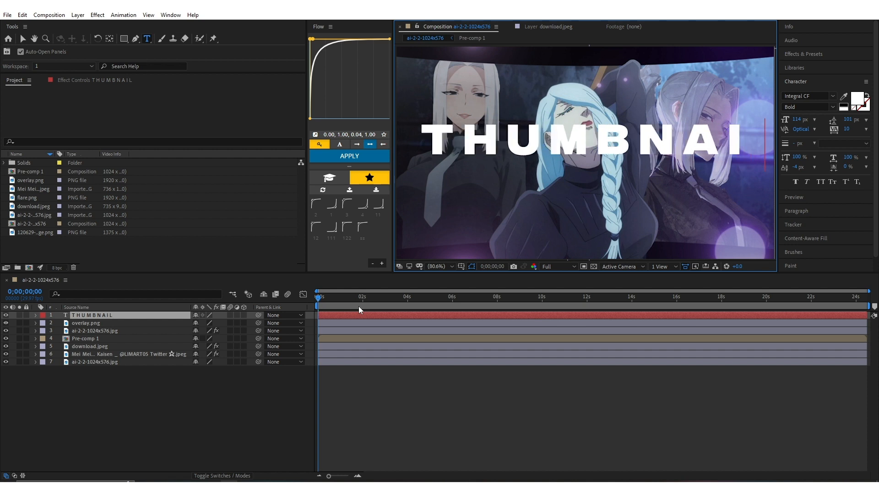
click(201, 432)
click(159, 314)
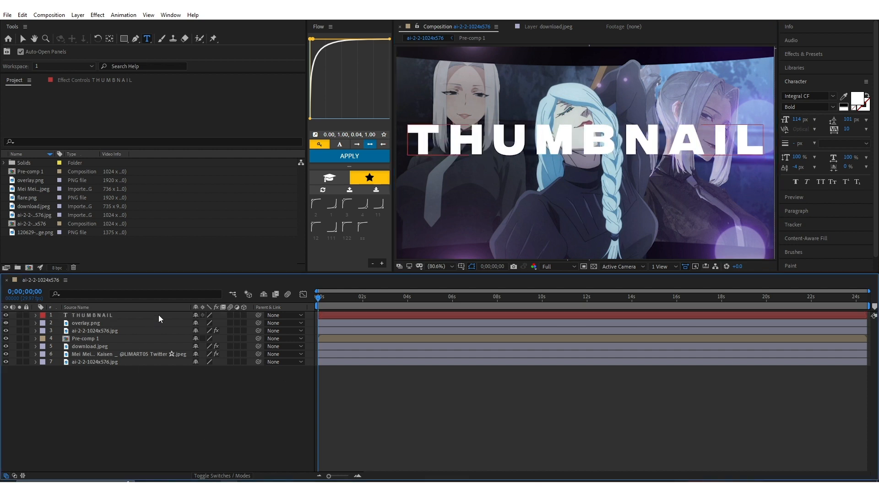
click(6, 315)
Add a full-frame black solid as the topmost layer, keeping the default solid settings
right_click(137, 414)
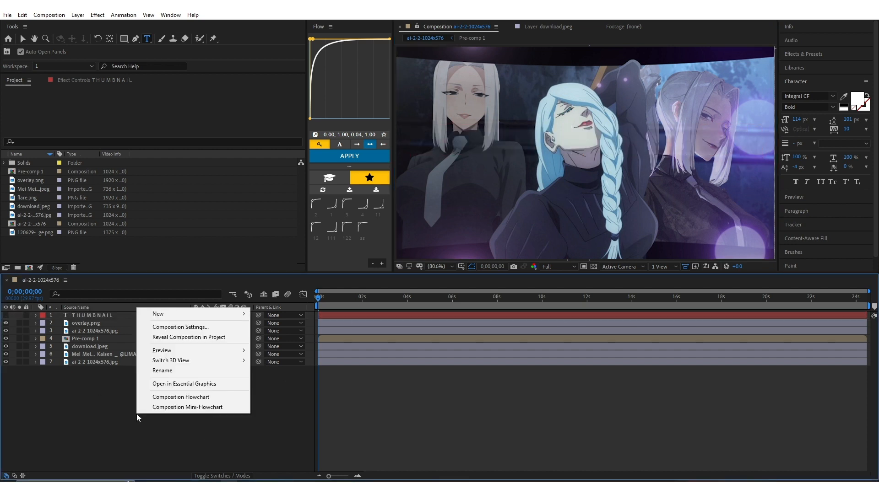
mouse_move(219, 314)
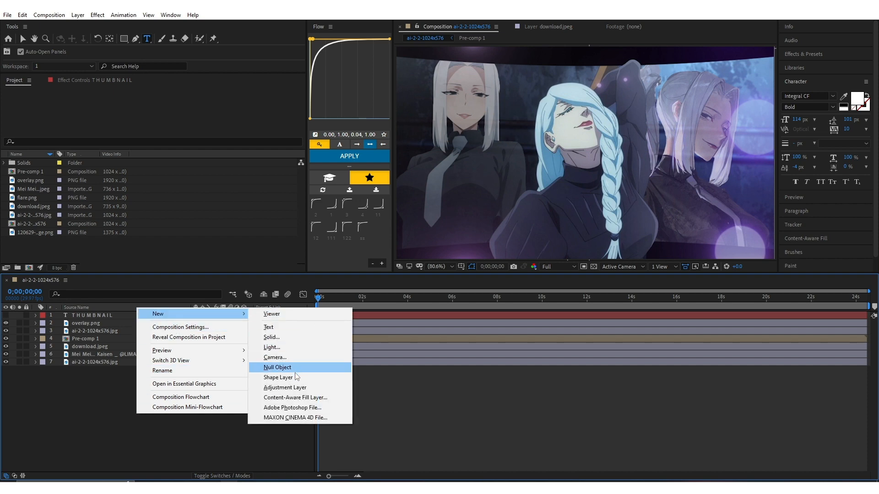
click(299, 338)
click(328, 428)
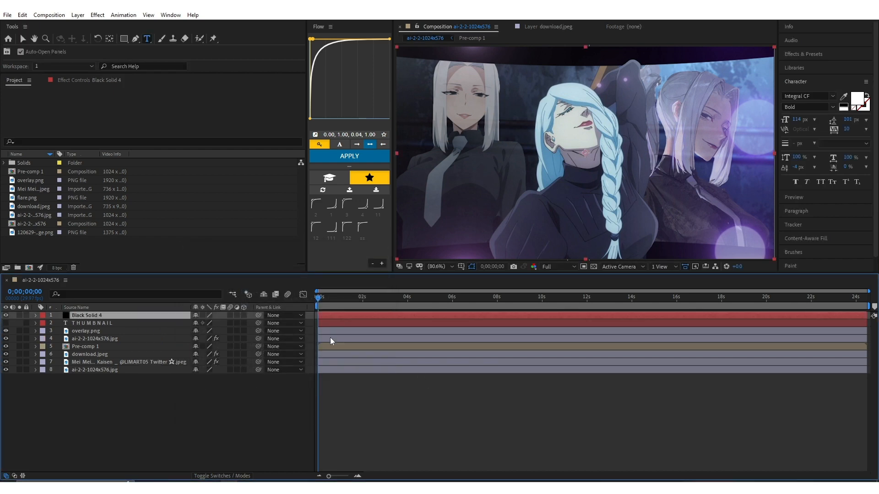
Find the Video Copilot Element effect and apply it to the new black solid layer
click(826, 55)
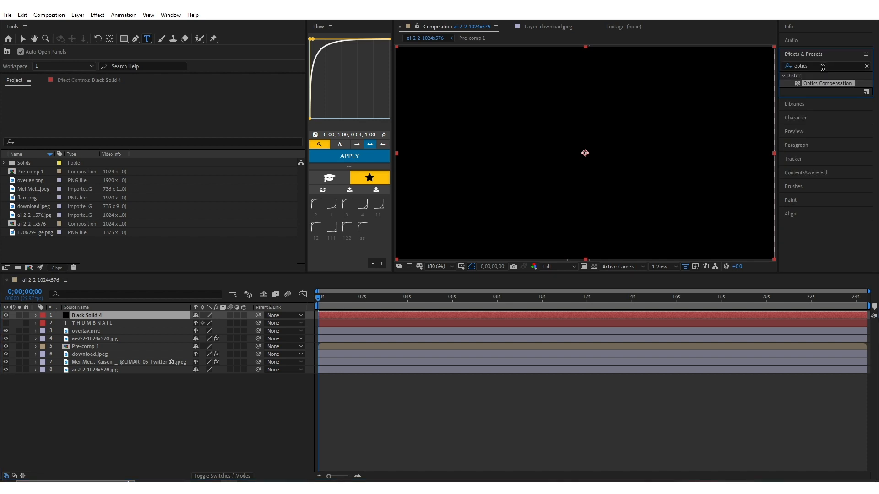
click(824, 66)
text(ele)
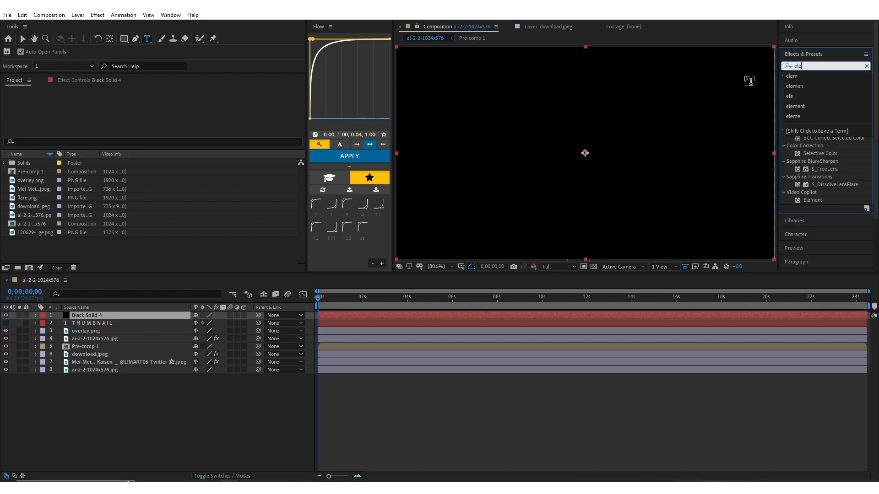
drag(813, 201, 169, 314)
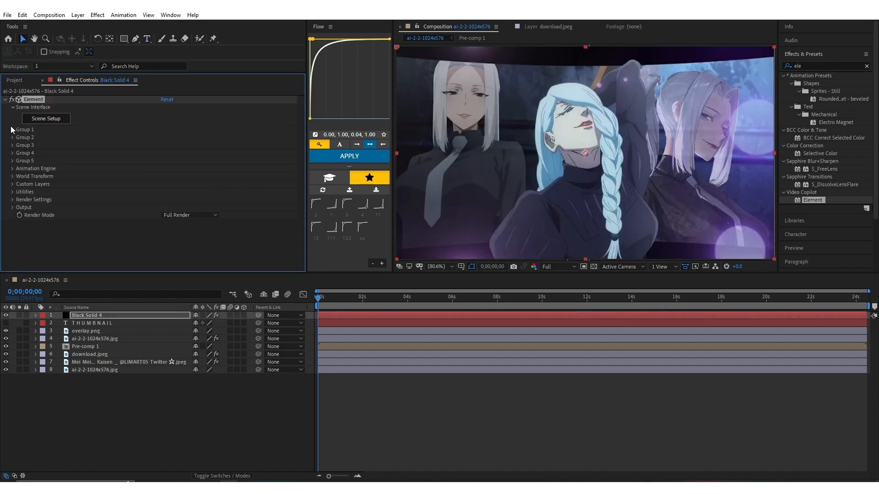
Assign the T H U M B N A I L text layer as Element's custom Path Layer 1
click(12, 184)
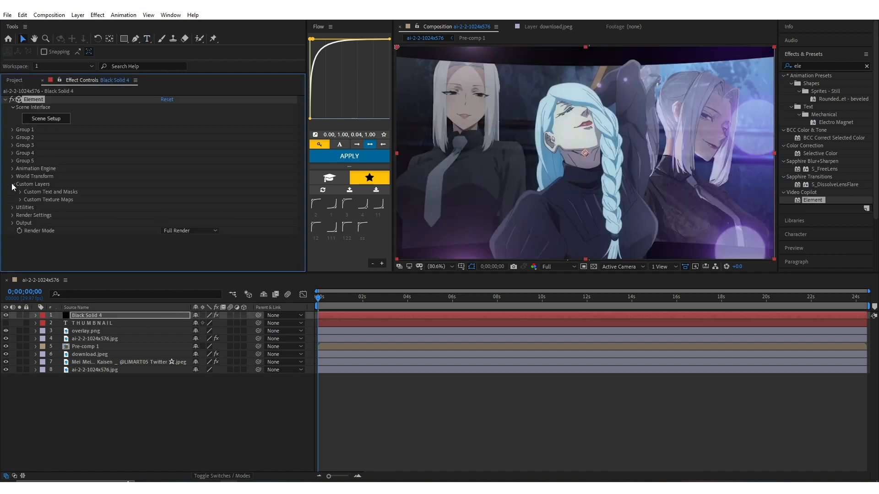
click(20, 193)
click(191, 168)
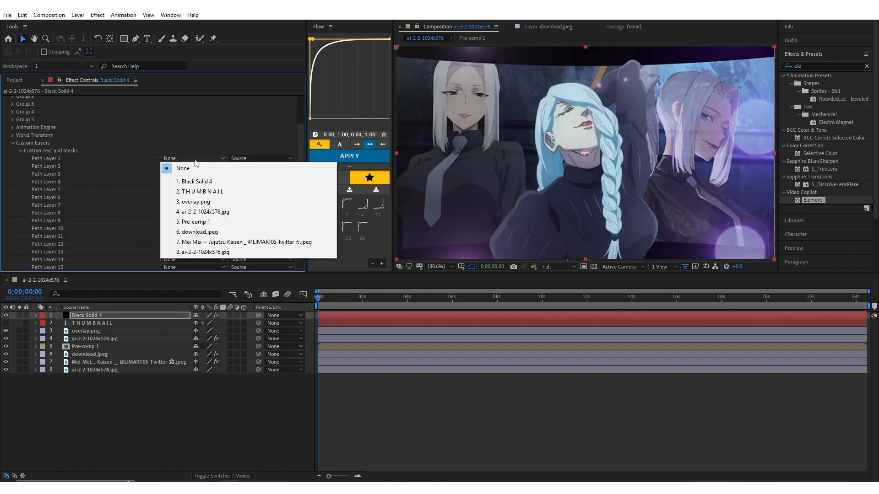
click(198, 195)
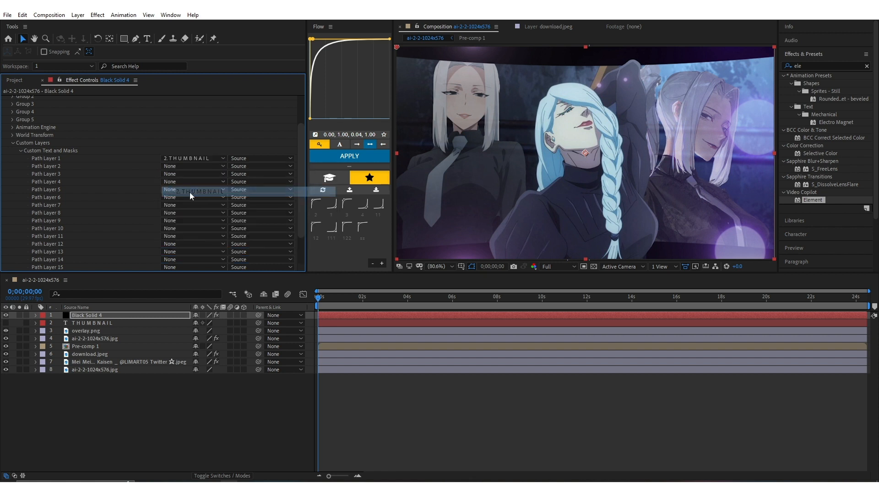
scroll(85, 218, up, 2)
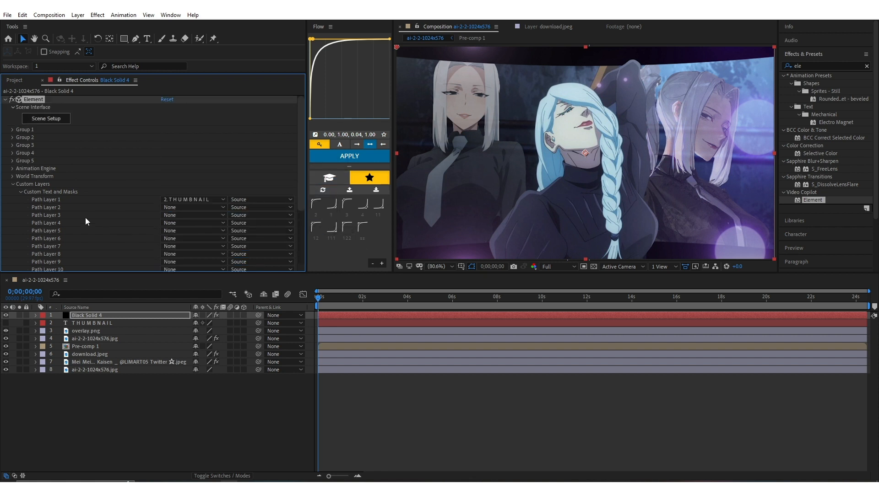
click(12, 185)
Create an extrusion of the text in Element's scene setup and apply the Double_Down physical bevel preset
click(44, 123)
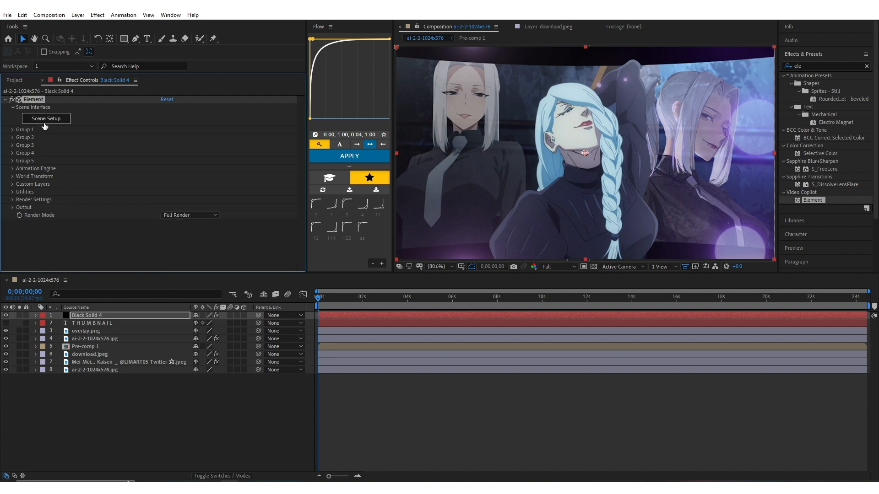
click(322, 168)
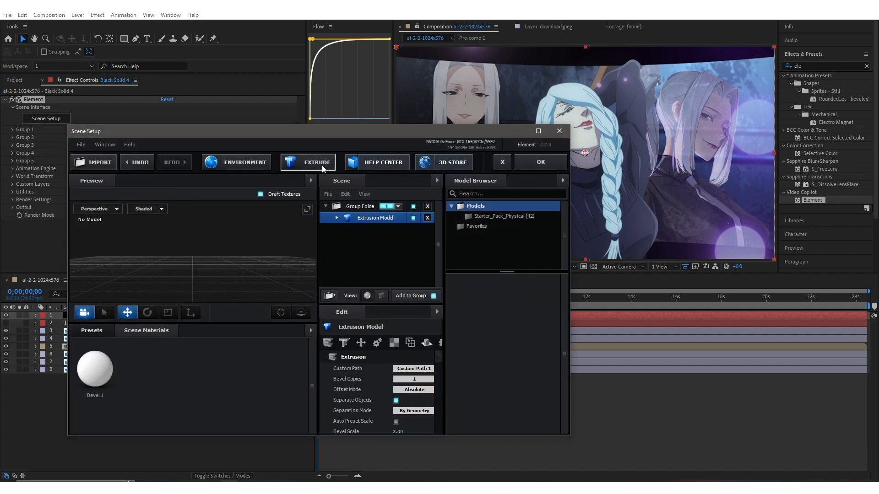
click(93, 331)
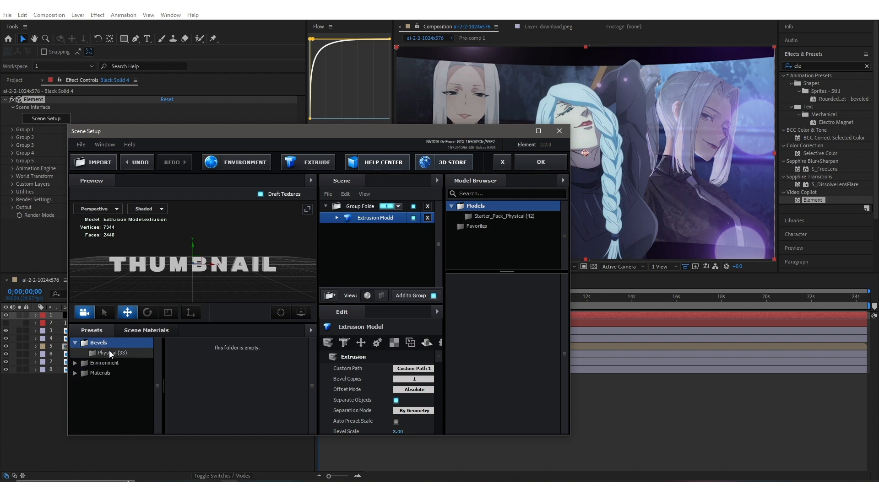
click(109, 352)
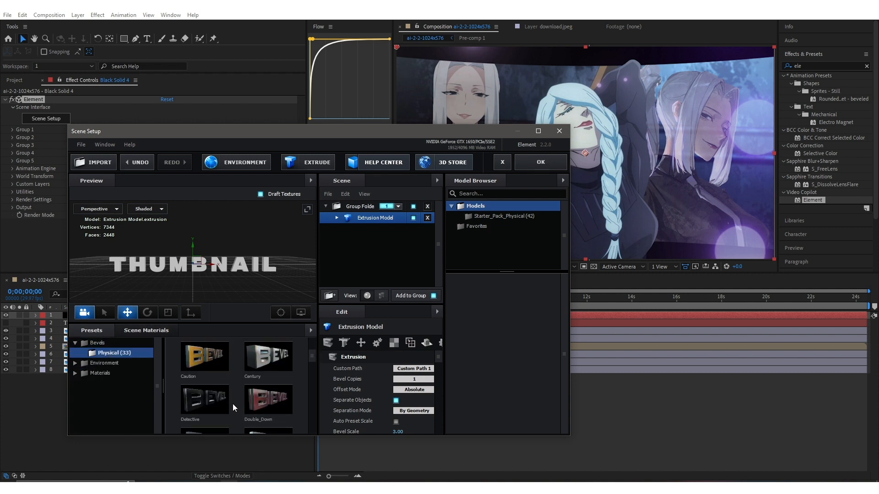
scroll(233, 404, down, 1)
click(274, 396)
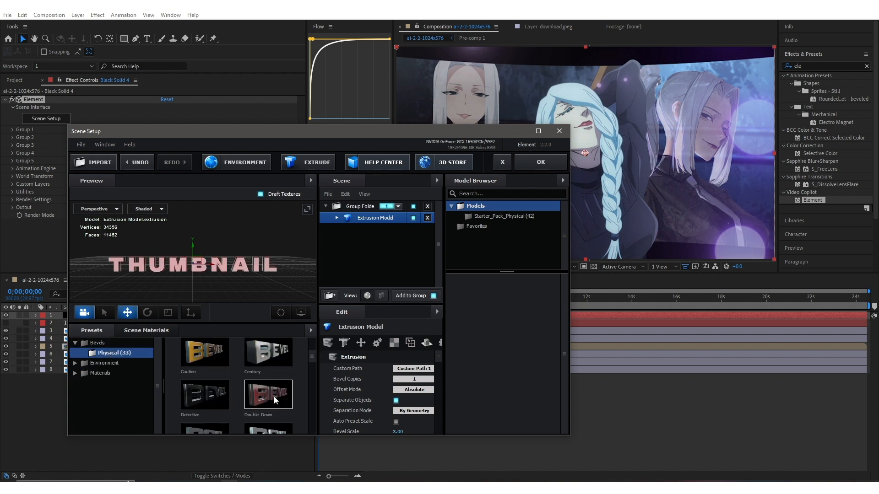
Change the illumination color of the extrusion's first Shiny_Light material to purple 65189A and accept the scene
click(337, 219)
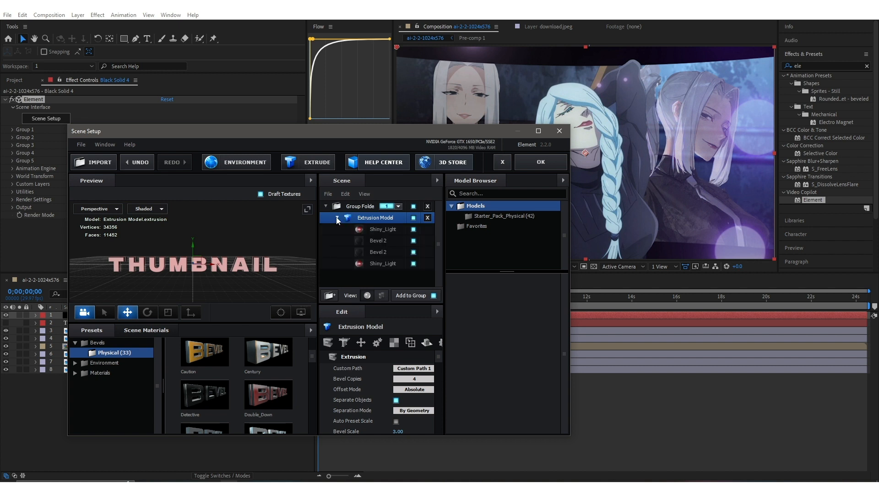
click(379, 229)
scroll(373, 377, down, 5)
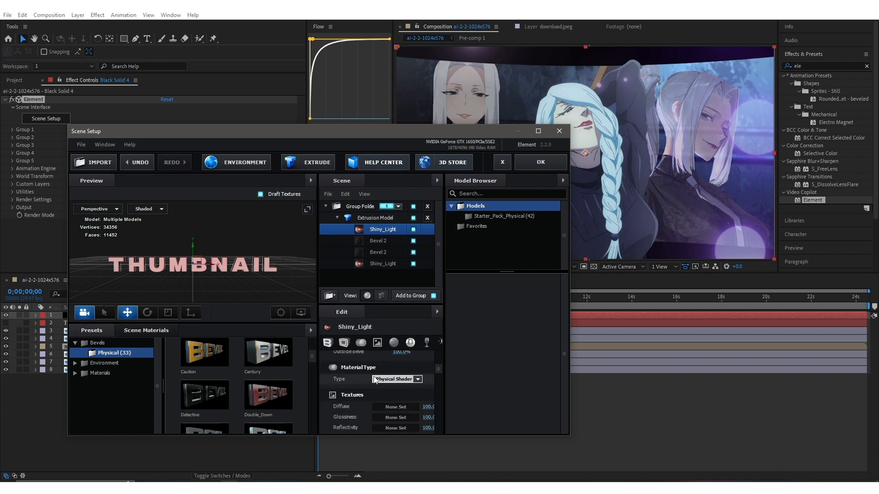
scroll(374, 380, down, 8)
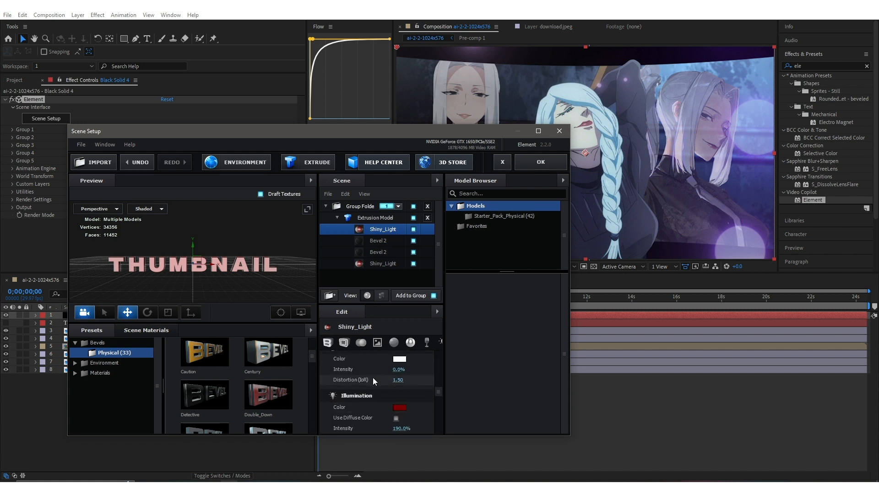
scroll(373, 378, down, 2)
click(399, 385)
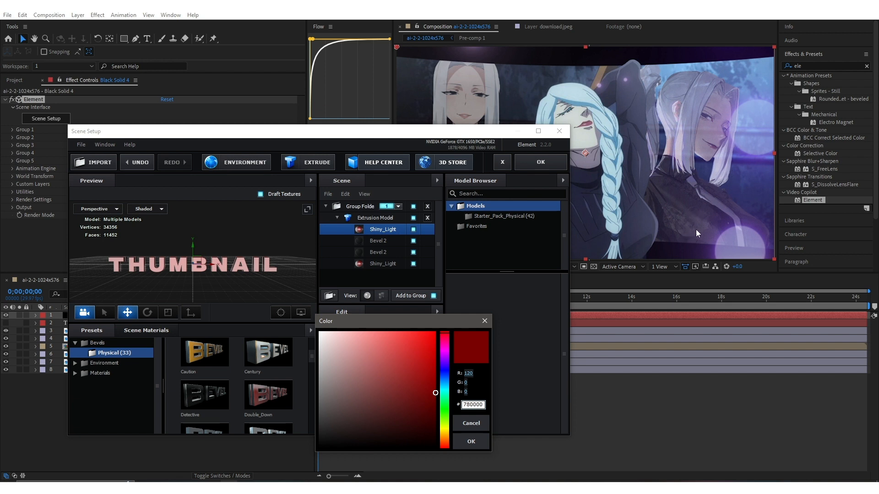
drag(442, 356, 451, 362)
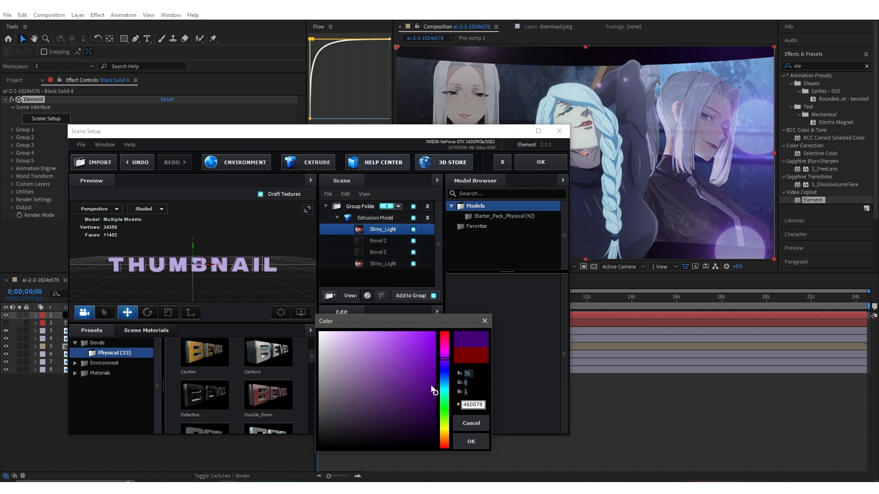
drag(432, 392, 416, 377)
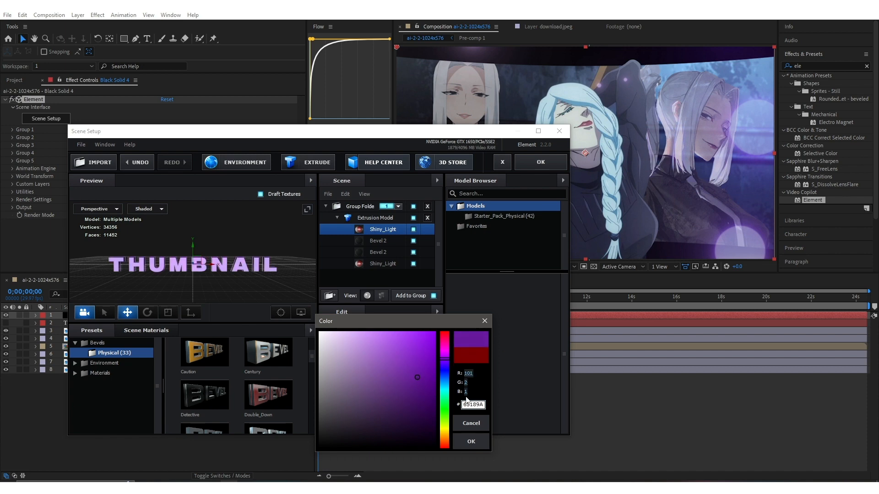
click(471, 441)
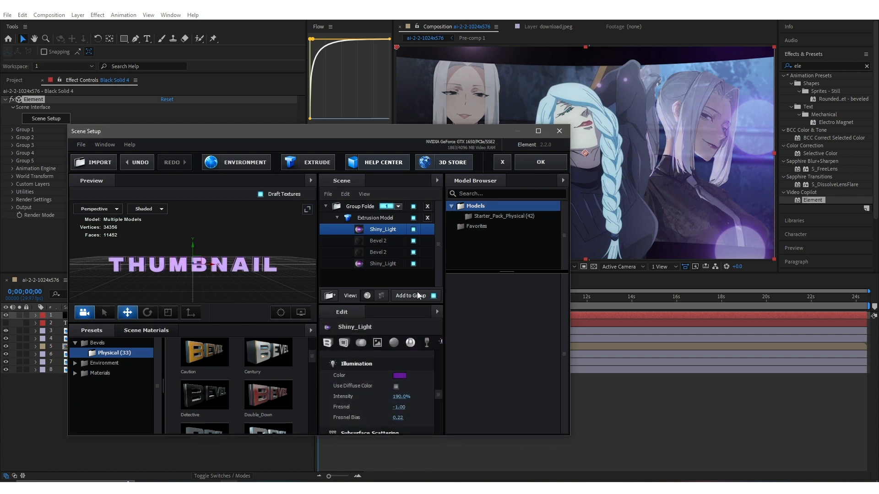
click(548, 163)
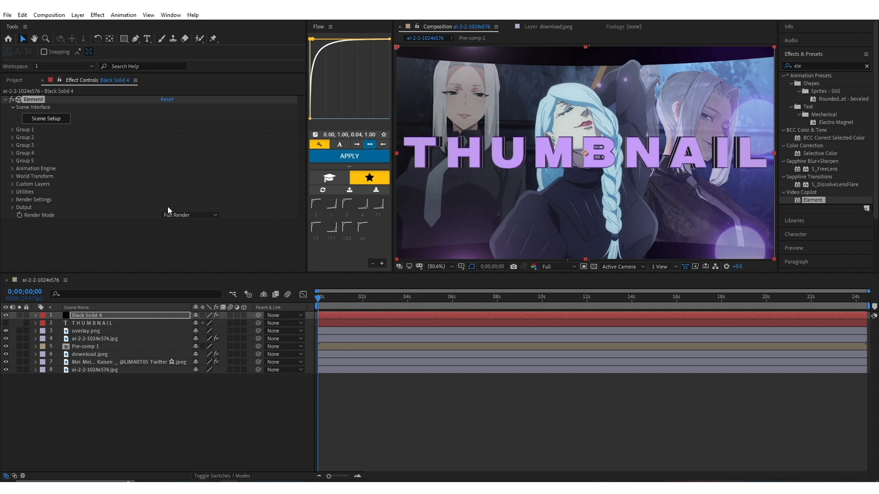
Enable Multi-Object in the Particle Look settings of Element's Group 1
click(12, 130)
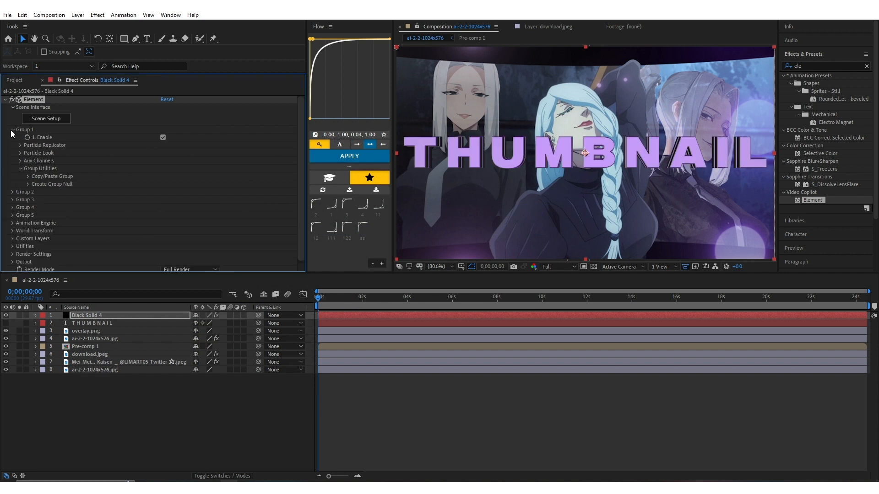
click(20, 153)
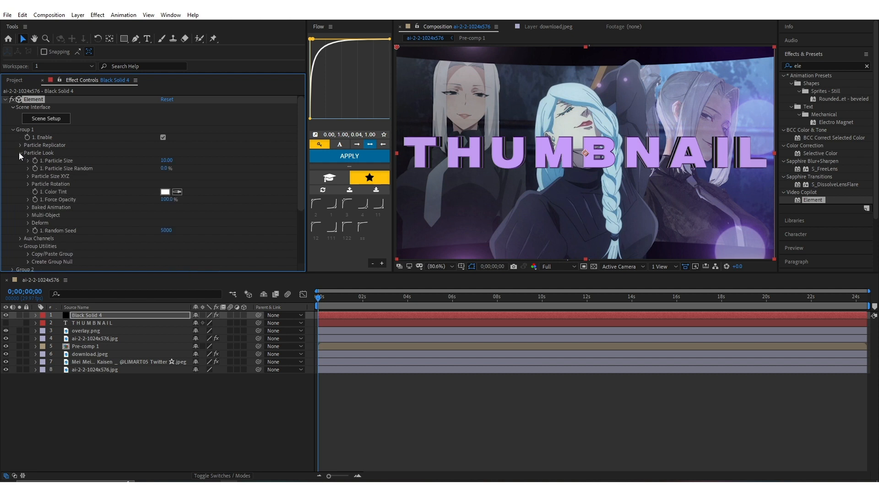
click(28, 216)
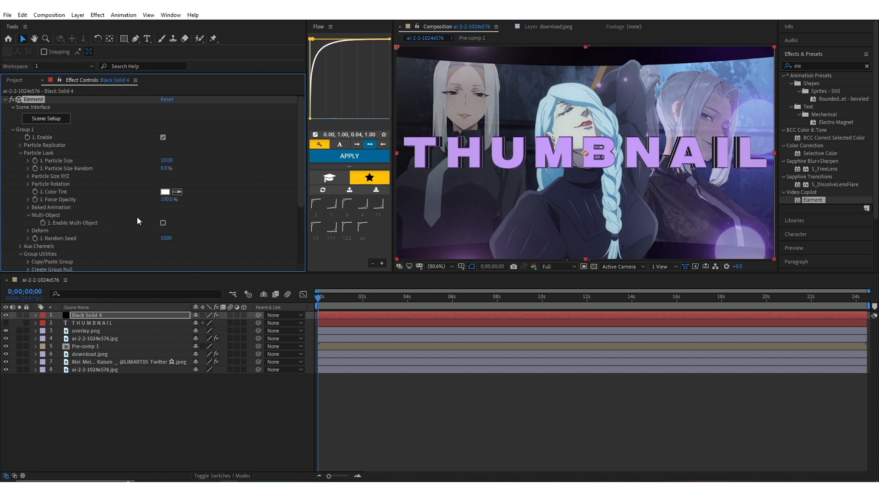
click(163, 223)
Set Group 1's Multi-Object Rotation Random Multi to 53° and Displace to -0.10
scroll(144, 223, down, 5)
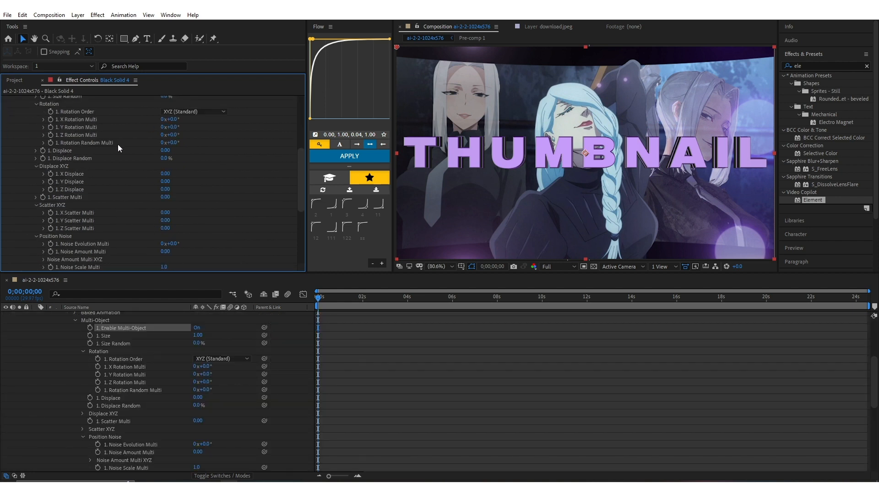
drag(168, 145, 206, 150)
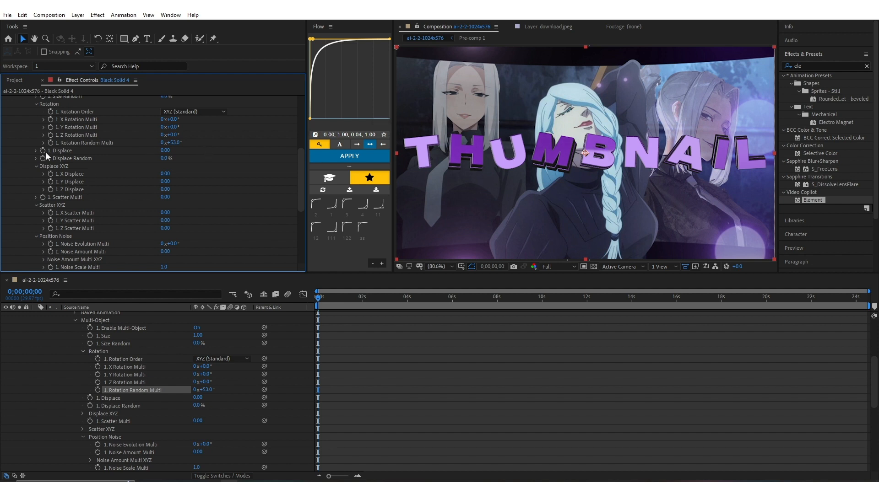
mouse_move(169, 151)
mouse_down()
mouse_move(162, 165)
mouse_move(176, 162)
mouse_up()
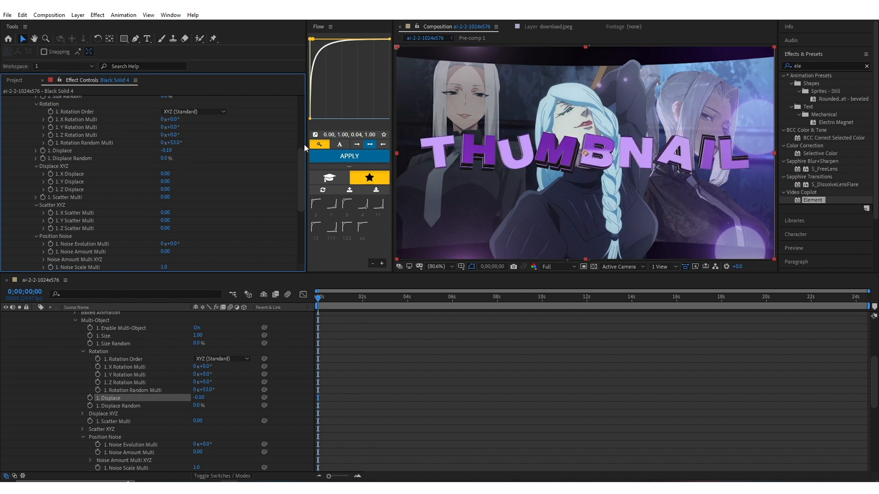
Lower the title by setting Group 1's Particle Replicator Position XY to 512.0, 476.0 and increase Position Z to push it back
scroll(112, 181, up, 6)
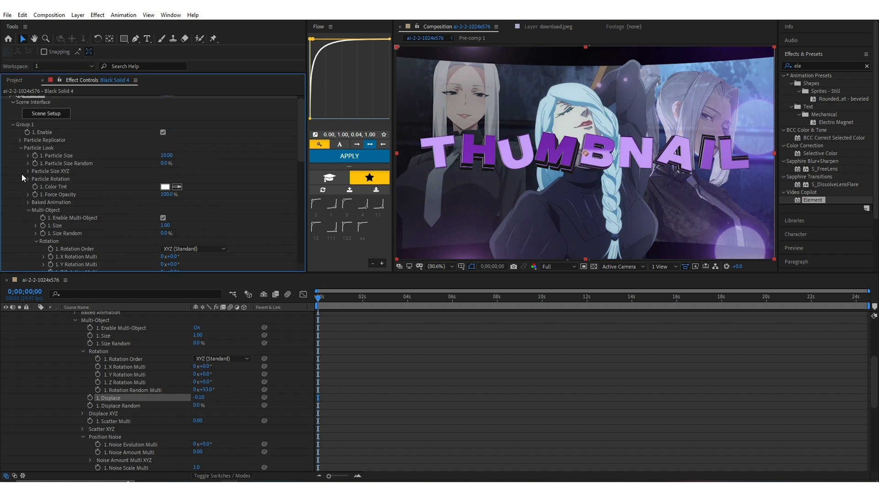
click(21, 140)
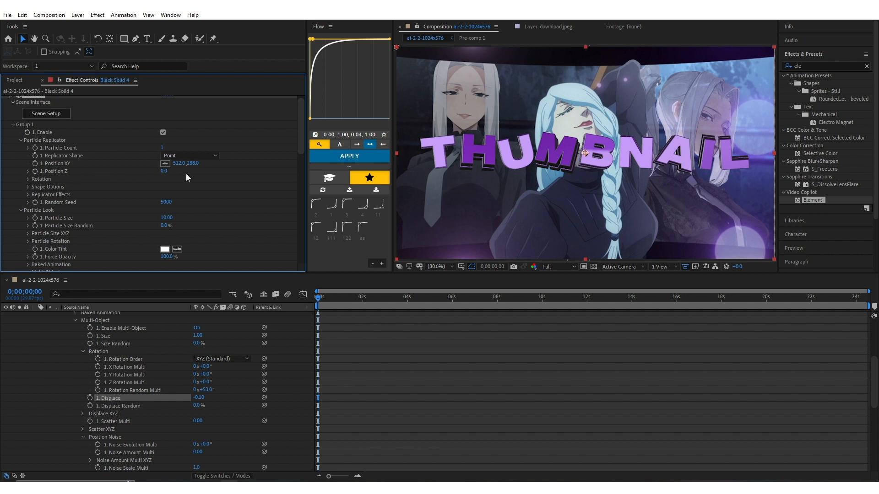
drag(193, 164, 249, 168)
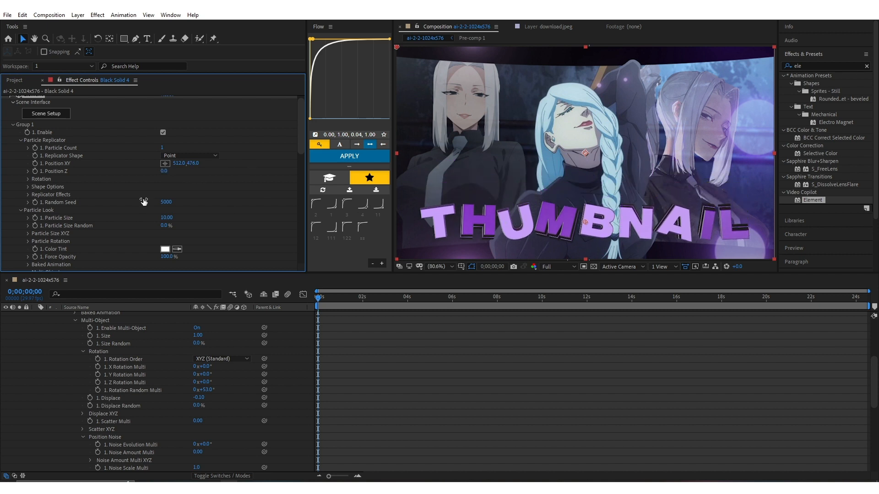
drag(164, 170, 211, 167)
scroll(18, 133, up, 1)
click(5, 99)
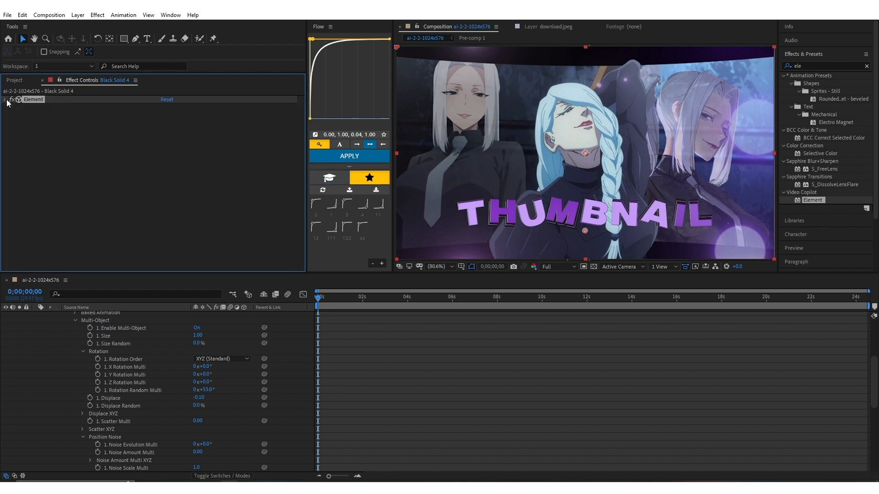
Create an adjustment layer above the Element solid and apply the Optics Compensation effect to it
scroll(46, 347, up, 5)
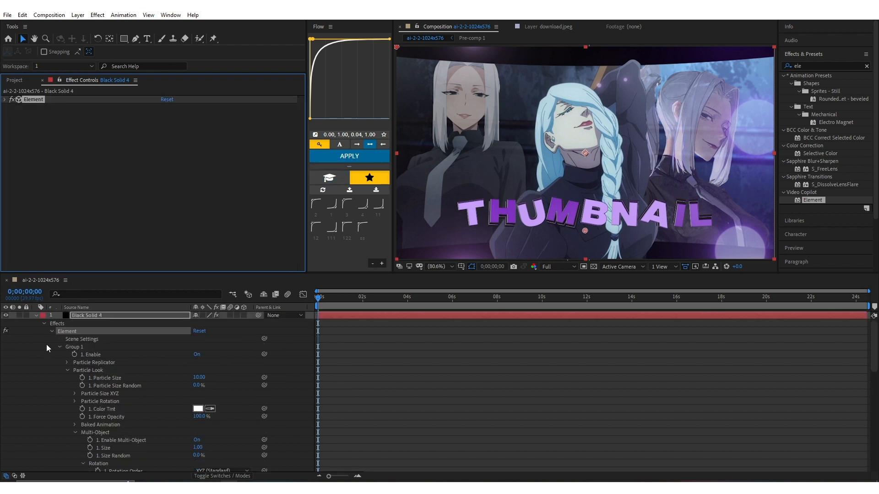
click(36, 316)
right_click(103, 407)
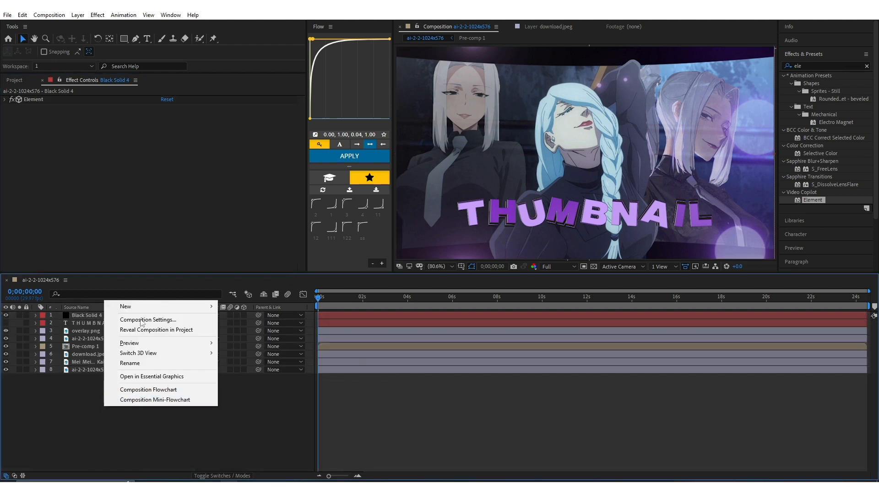
mouse_move(139, 307)
click(265, 380)
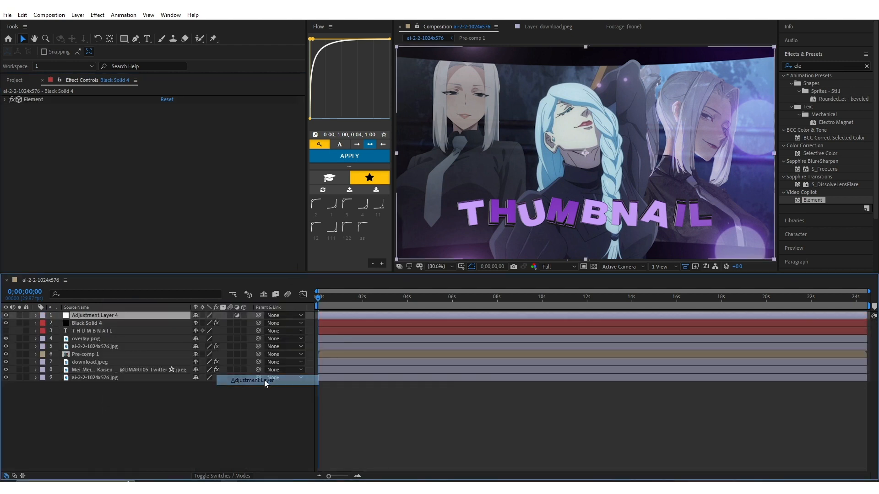
click(813, 64)
text(op)
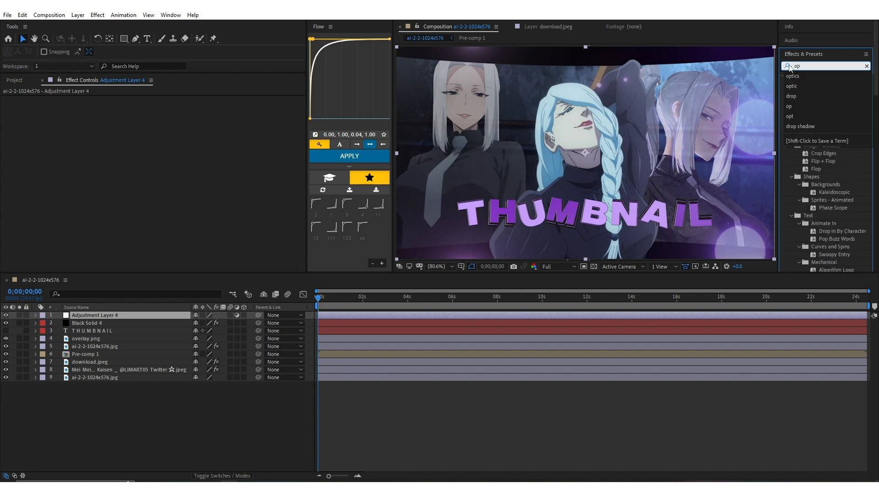
click(792, 75)
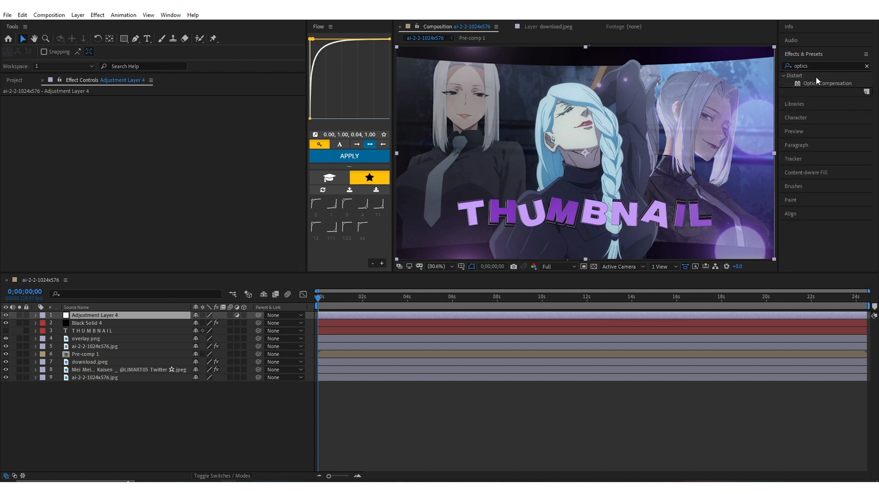
drag(824, 84, 546, 316)
Enable Reverse Lens Distortion in Optics Compensation and set the View Center to 512.0, 445.0 and the Field Of View to 67.2
click(163, 115)
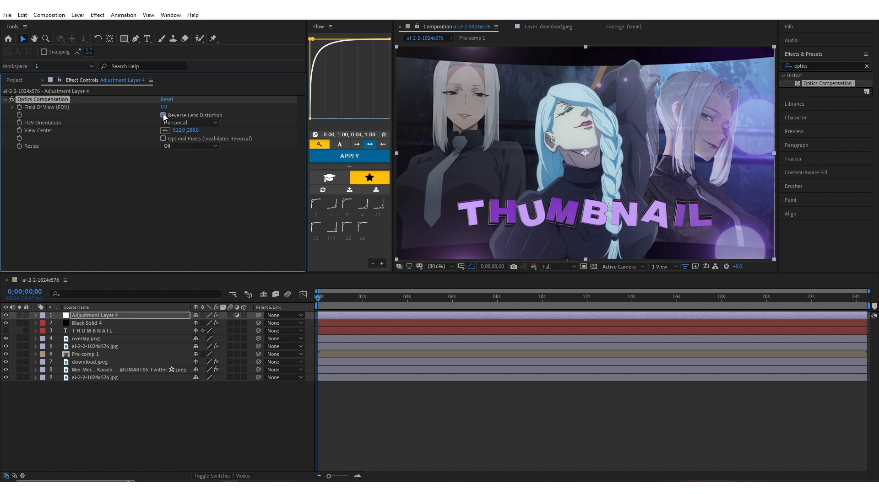
drag(164, 110, 457, 115)
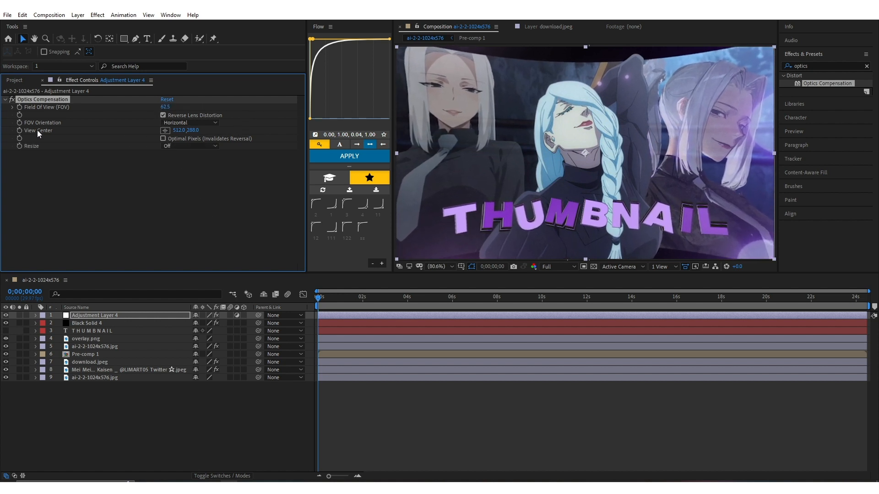
drag(194, 131, 269, 130)
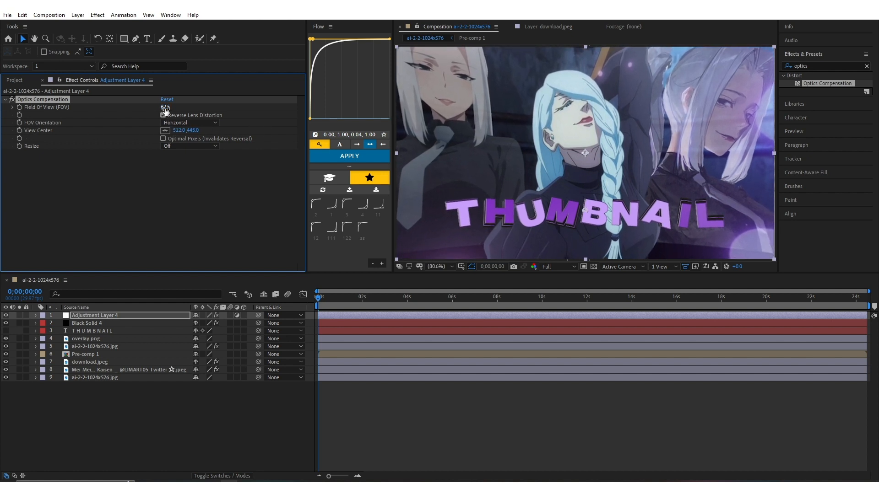
drag(165, 106, 186, 109)
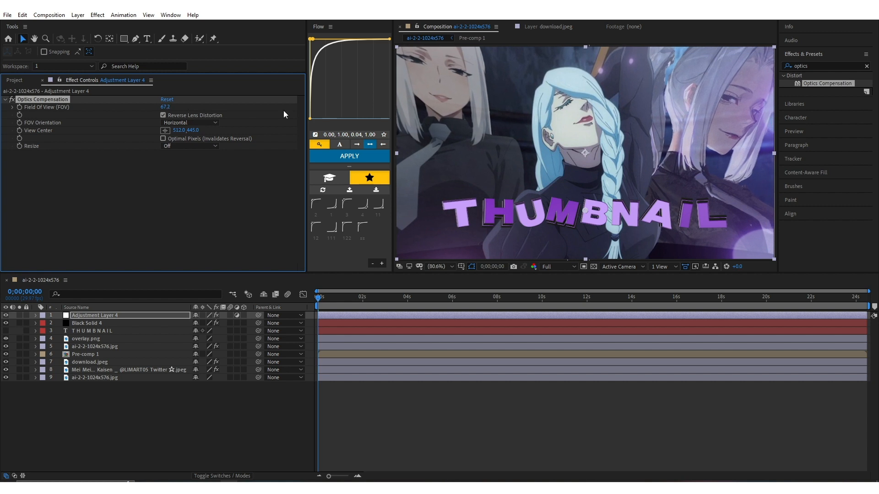
Pre-compose the Optics Compensation adjustment layer together with Black Solid 4 and duplicate the resulting pre-comp
click(117, 319)
shift+click(119, 323)
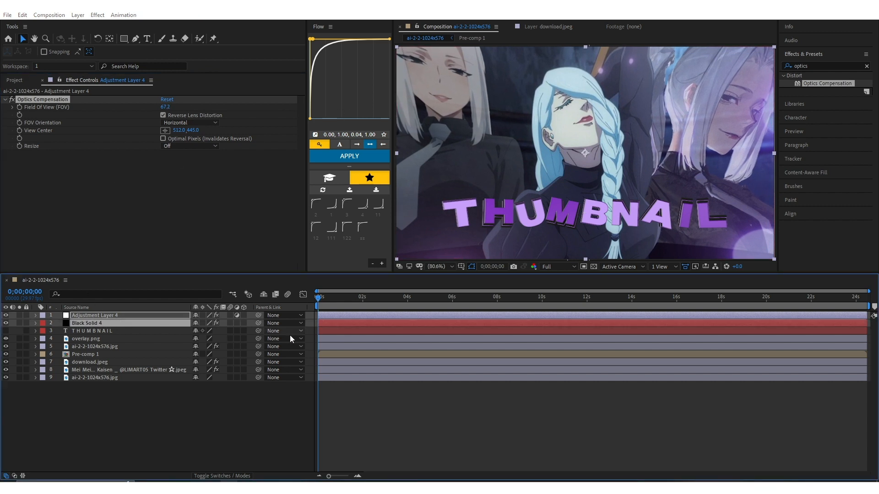
key(ctrl+shift+c)
click(437, 289)
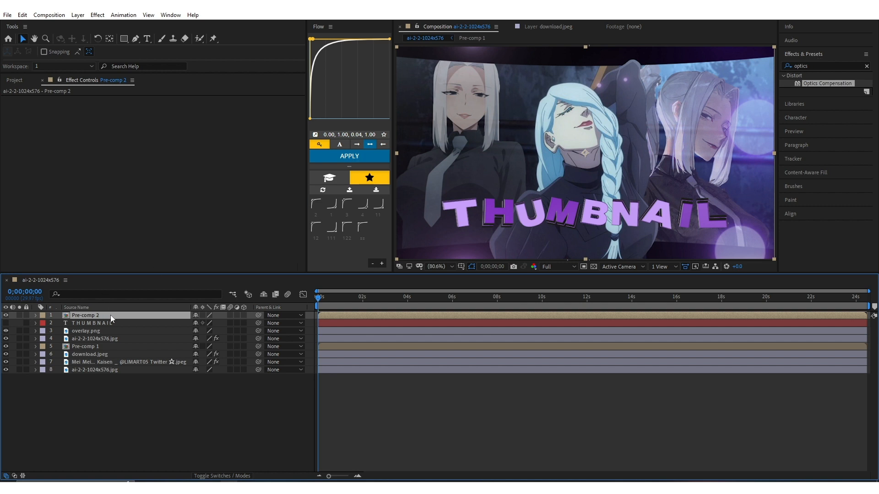
key(ctrl+d)
Apply Deep Glow to the upper title pre-comp copy and enable its Unmult option
click(799, 66)
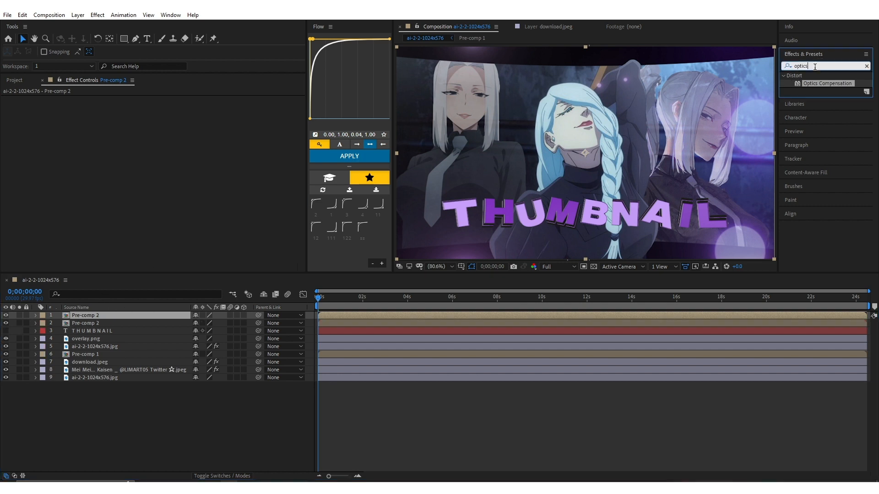
text(dee)
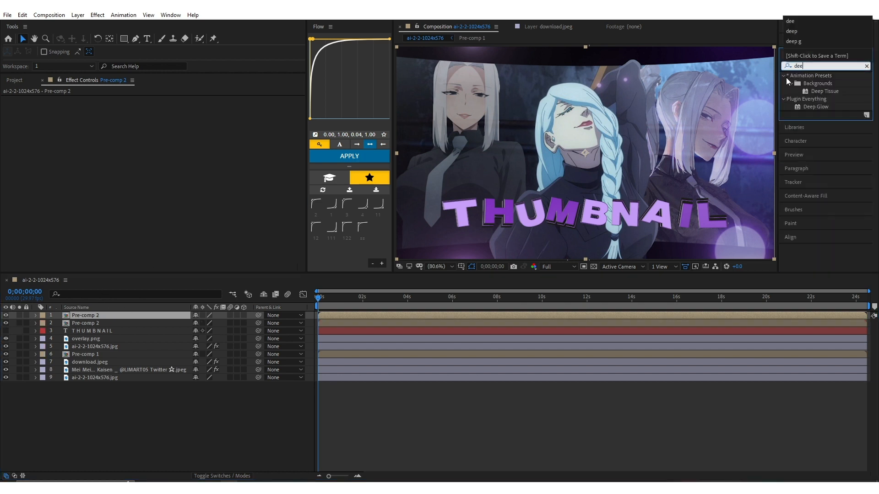
drag(808, 110, 528, 315)
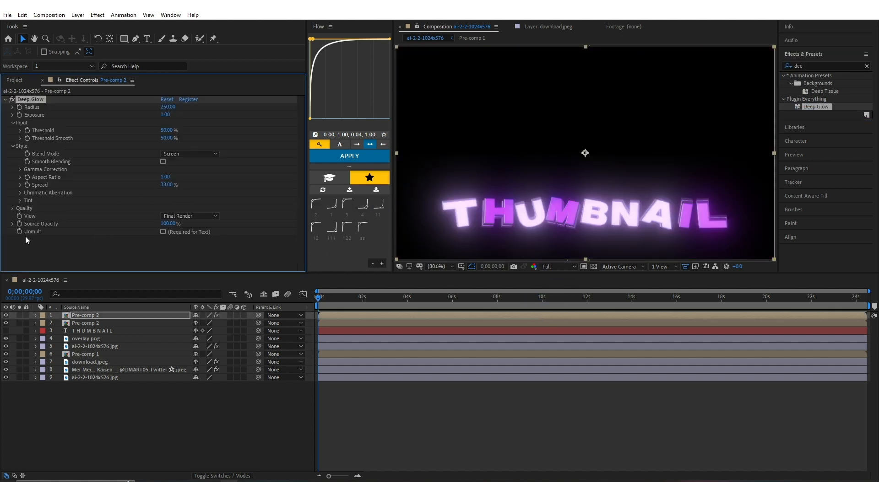
click(163, 232)
Set Deep Glow's Radius to 203, Exposure to 0.32, Threshold to 0% and Threshold Smooth to 100%, with Smooth Blending enabled
mouse_move(166, 116)
mouse_down()
mouse_move(143, 120)
mouse_move(158, 108)
mouse_up()
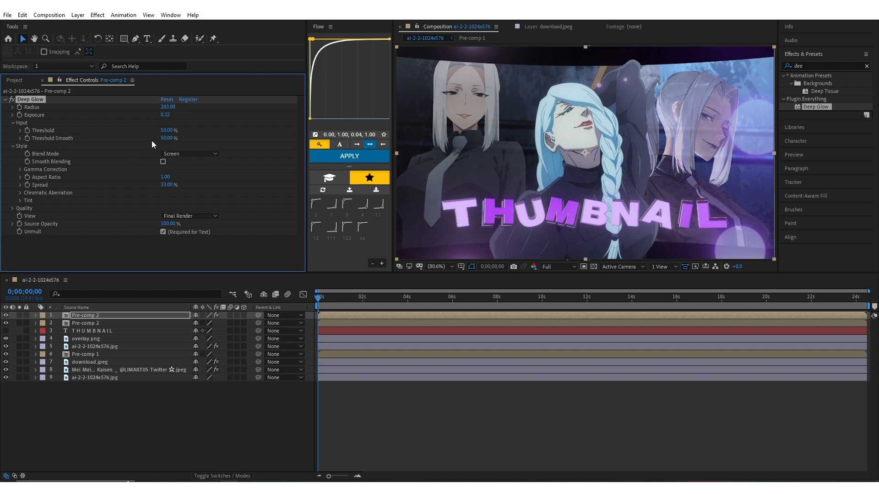
drag(166, 130, 12, 159)
drag(166, 138, 189, 139)
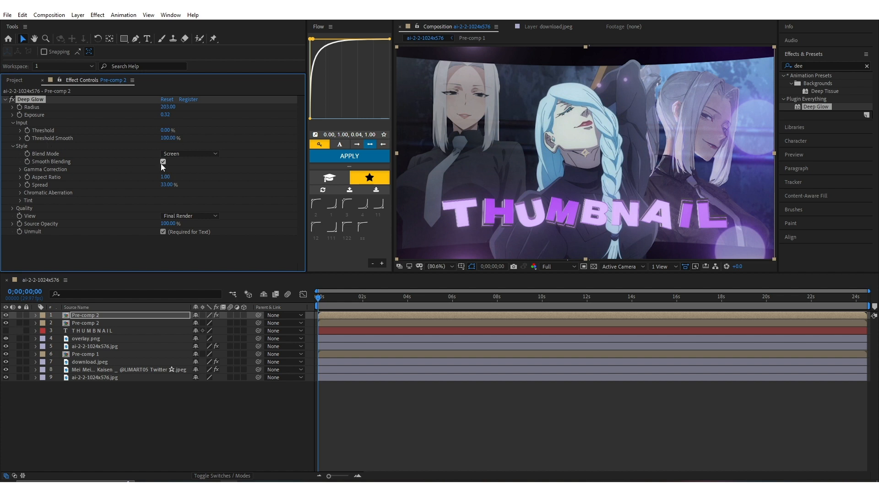
Try the Add and Lighten blending modes on the glowing title pre-comp copy
right_click(120, 315)
mouse_move(172, 165)
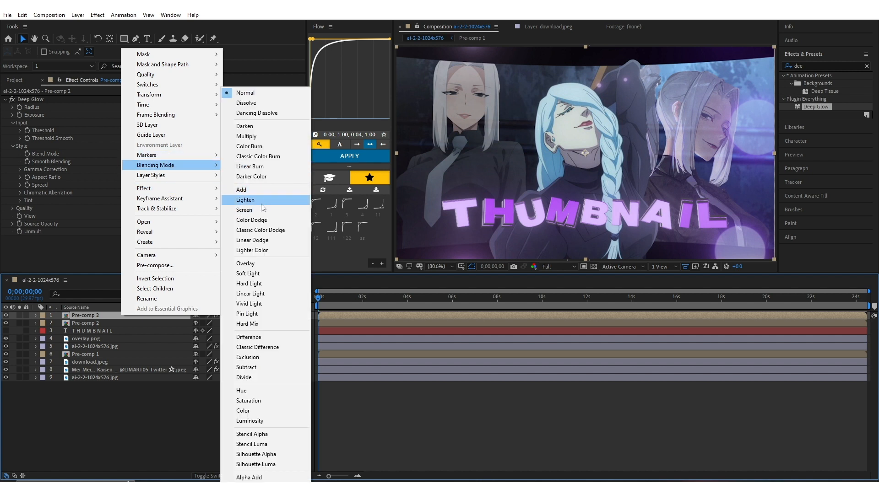
click(247, 190)
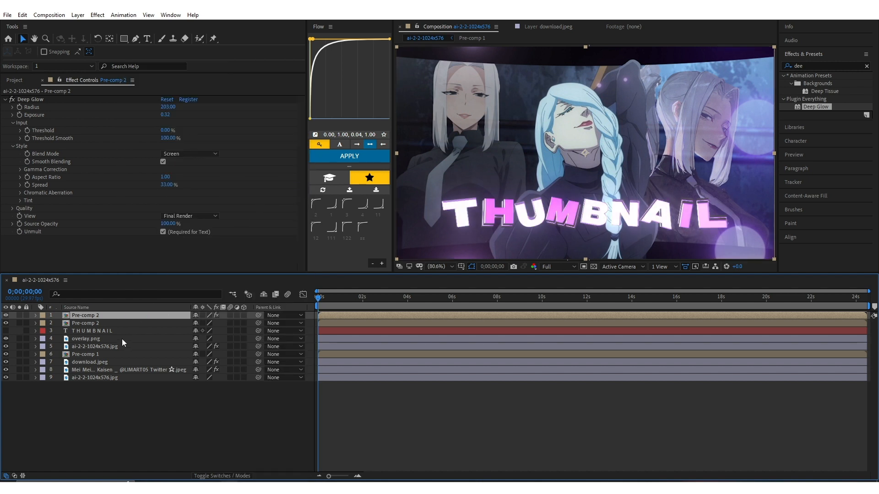
right_click(137, 314)
mouse_move(184, 166)
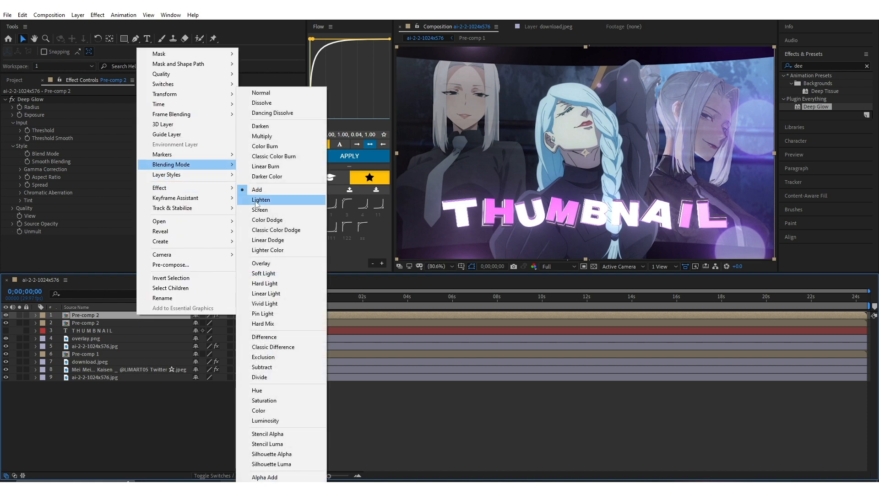
click(257, 201)
Switch the glowing pre-comp copy from Lighten to another blending mode and set its Deep Glow Exposure to 0.29
right_click(155, 316)
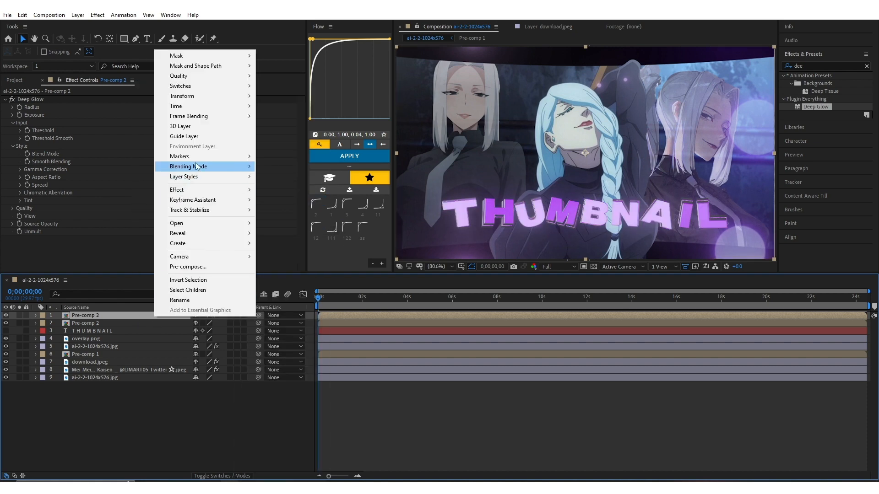
mouse_move(197, 166)
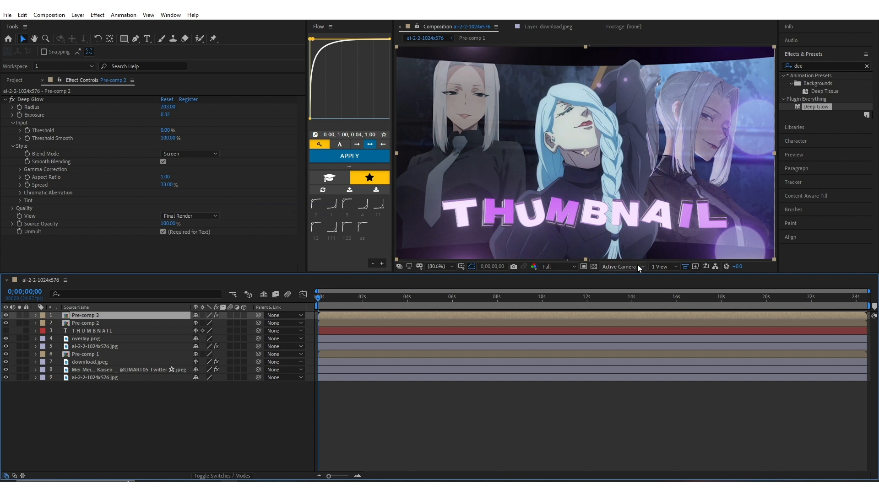
mouse_move(169, 121)
mouse_down()
mouse_move(156, 121)
mouse_move(167, 121)
mouse_up()
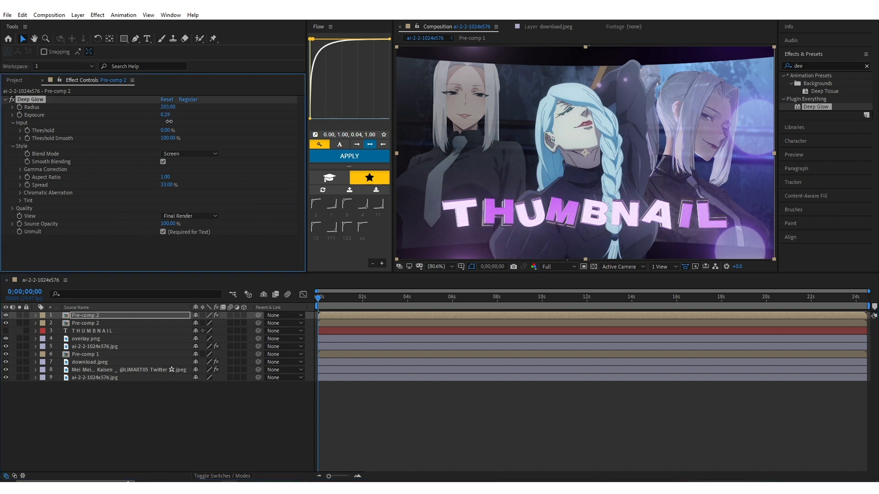
click(215, 436)
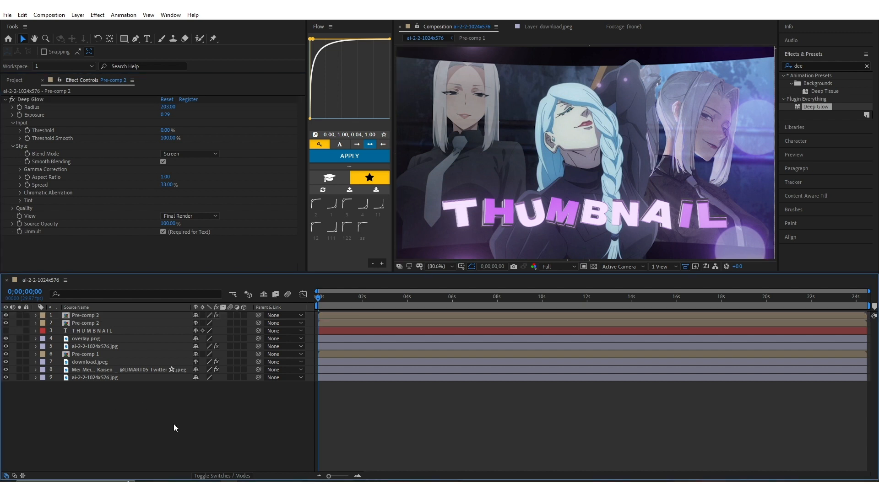
Create a new adjustment layer at the top of the composition and apply the Magic Bullet Looks effect to it
click(91, 339)
right_click(126, 417)
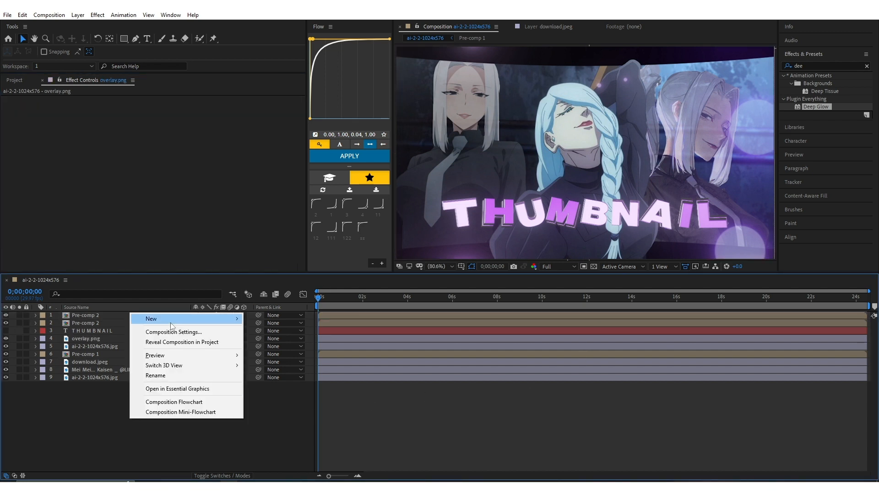
mouse_move(236, 319)
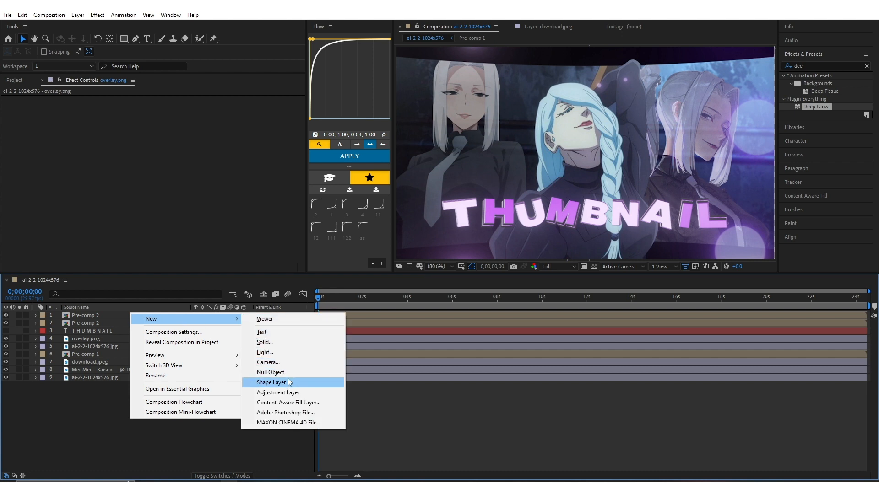
click(278, 392)
click(788, 68)
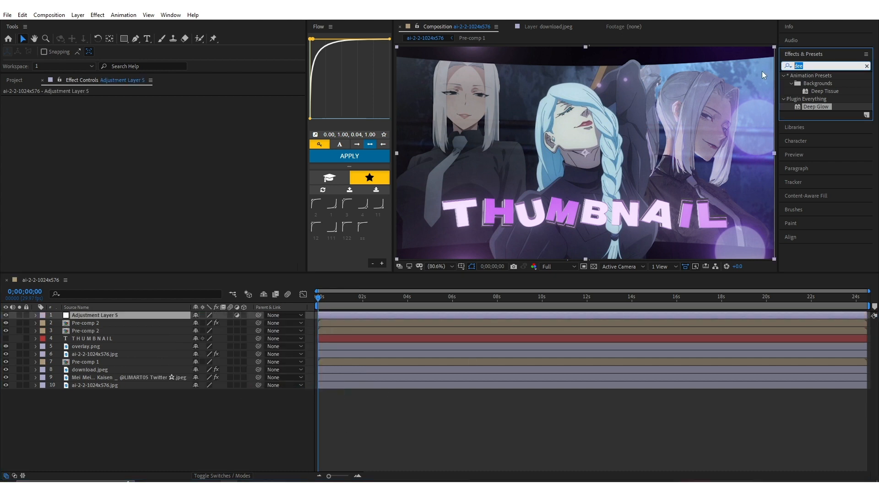
text(looks)
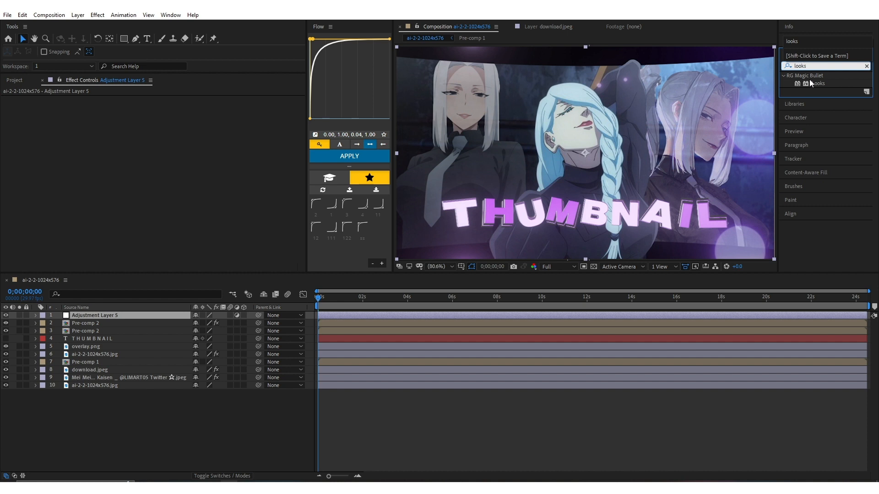
drag(809, 83, 398, 317)
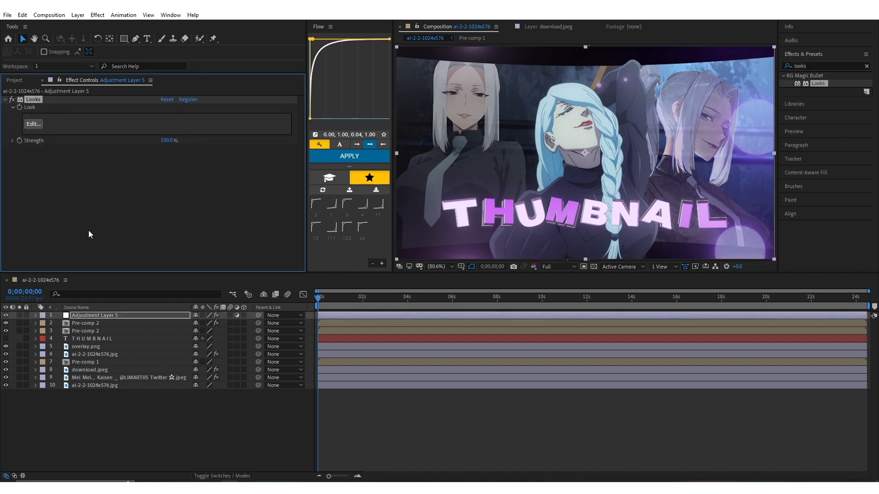
Open the Looks editor for the adjustment layer, add a Curves tool to the Subject stage and show its controls
click(33, 124)
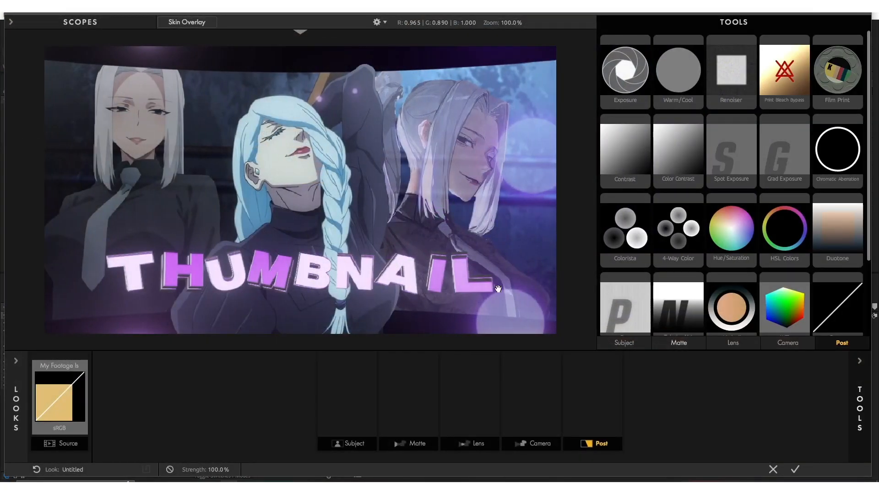
drag(839, 309, 343, 396)
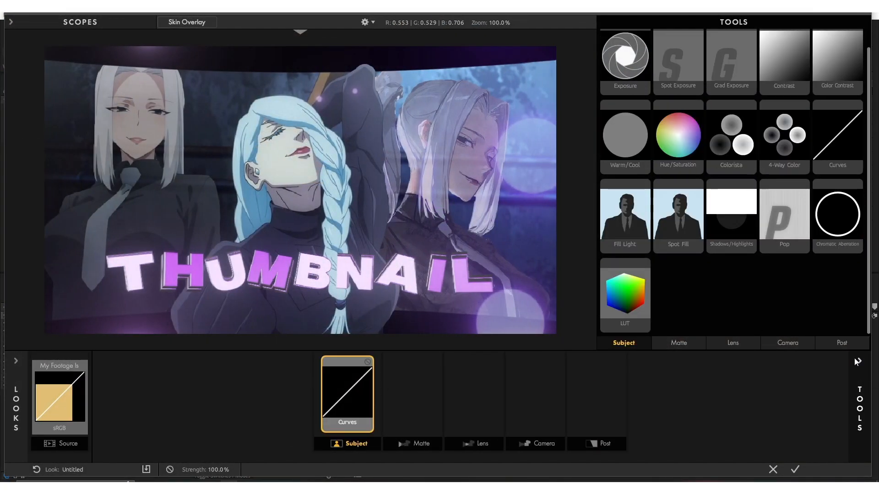
click(859, 361)
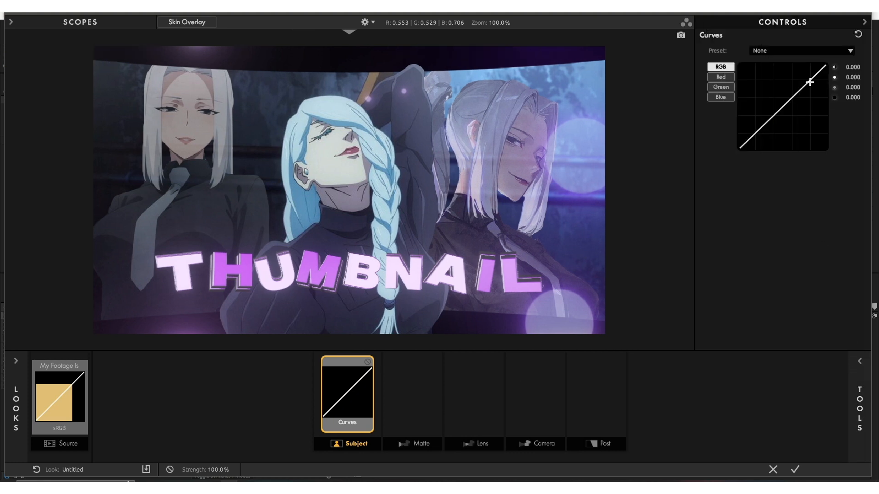
Shape the Curves tool's RGB curve into a gentle S, lowering the shadows and raising the highlights for more contrast
drag(807, 80, 812, 84)
drag(769, 119, 771, 127)
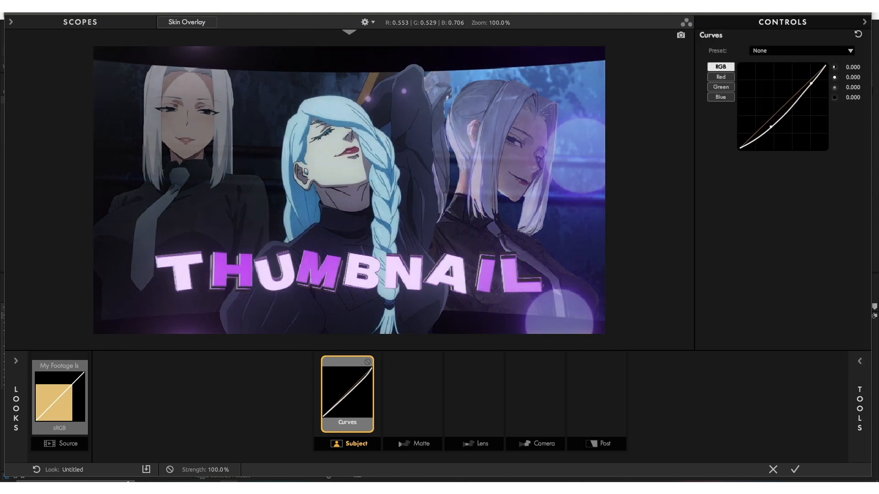
drag(811, 83, 807, 77)
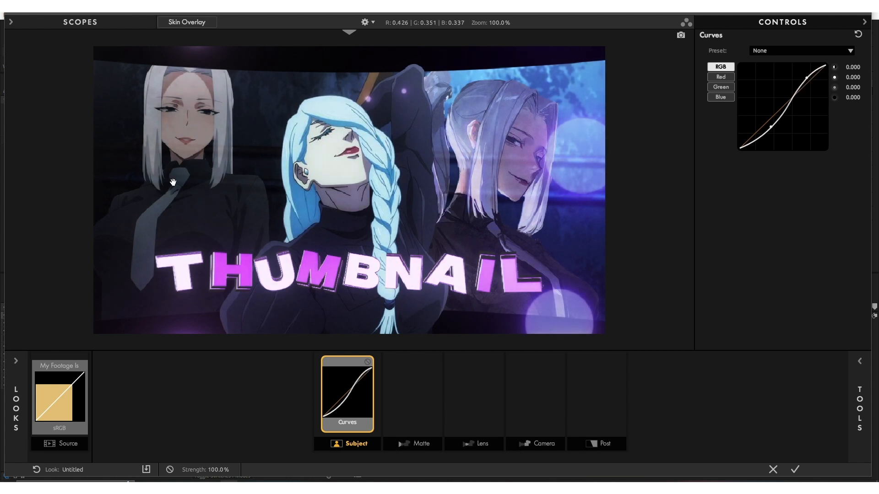
Add a LUT tool to the Post stage of the look and show its controls
click(860, 362)
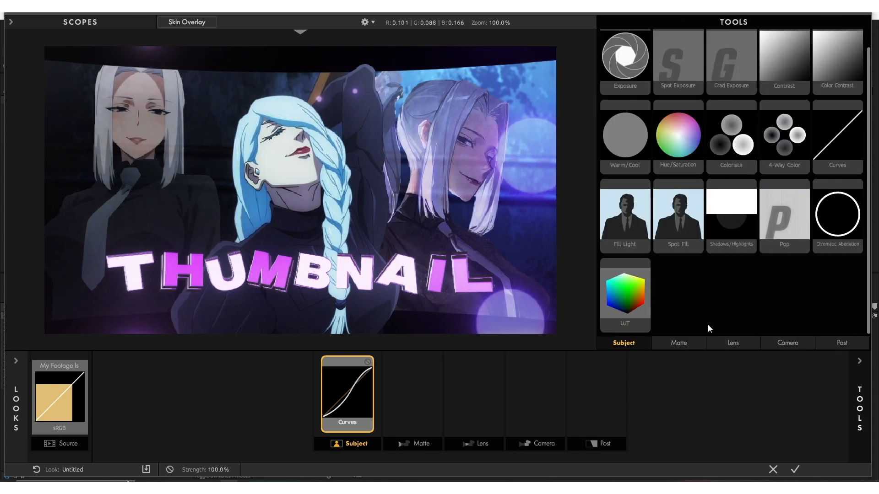
drag(647, 303, 595, 394)
click(860, 362)
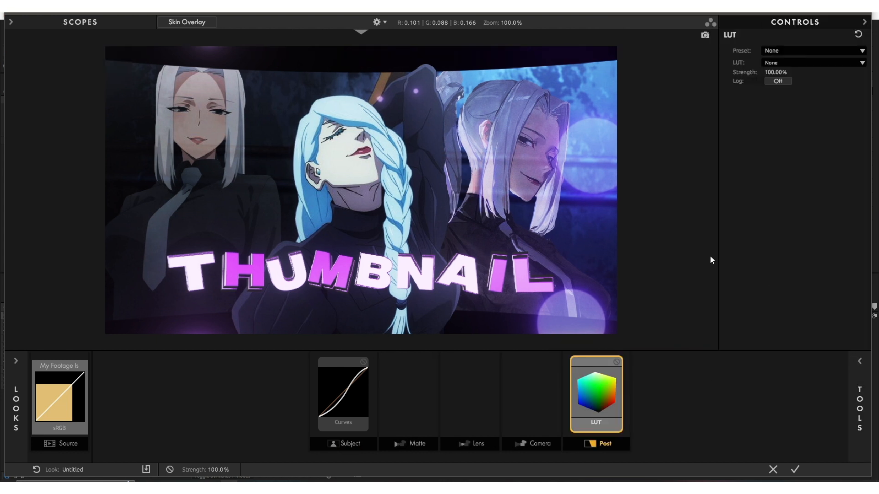
Set the LUT tool to the Vibrance Thing LUT at 55% strength
click(792, 63)
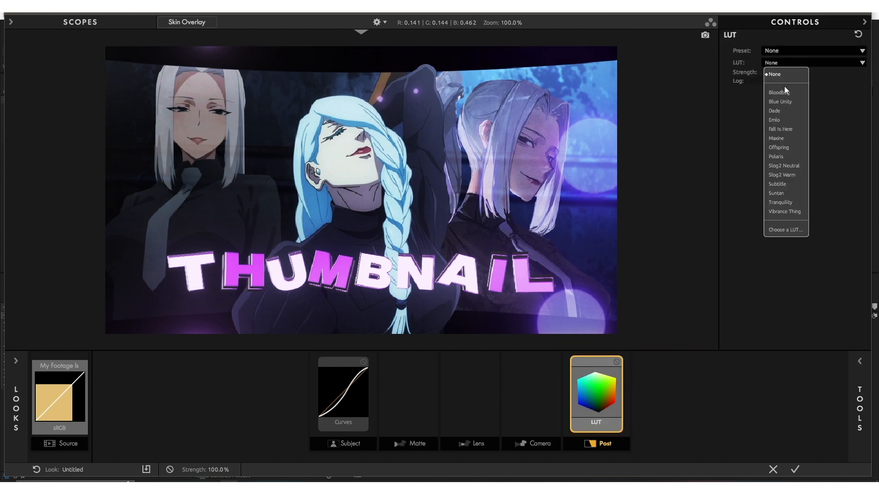
click(780, 212)
click(784, 72)
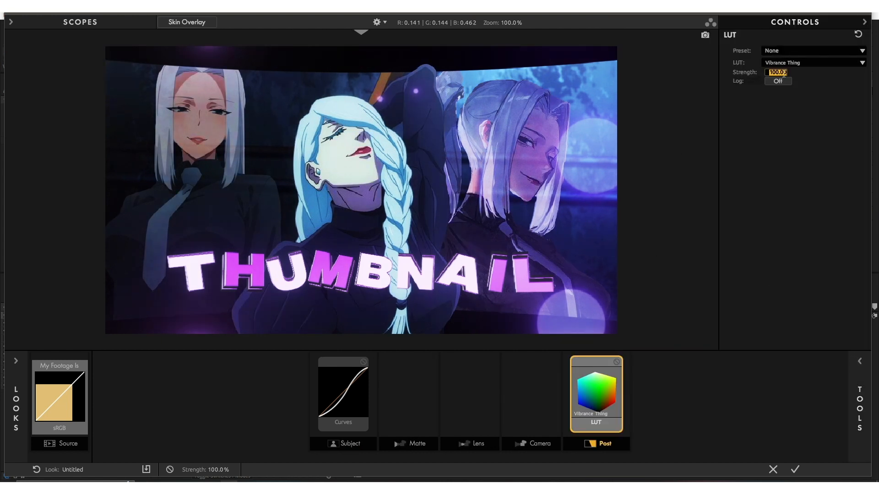
text(55)
key(Return)
Add a Haze/Flare tool to the Lens stage of the look
click(856, 361)
scroll(749, 316, down, 1)
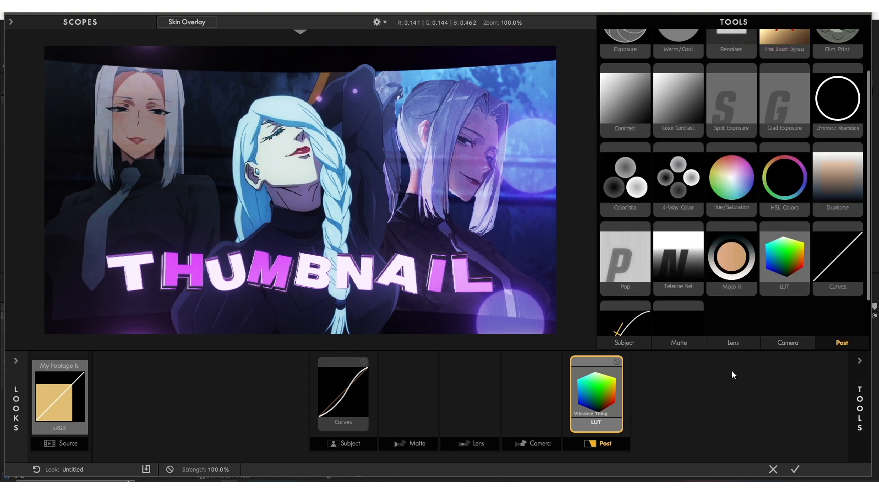
click(515, 447)
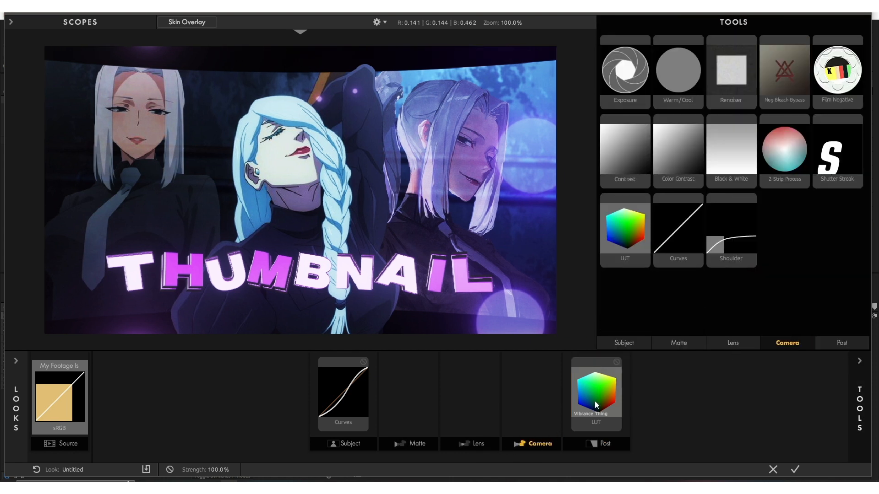
click(487, 439)
drag(682, 170, 503, 401)
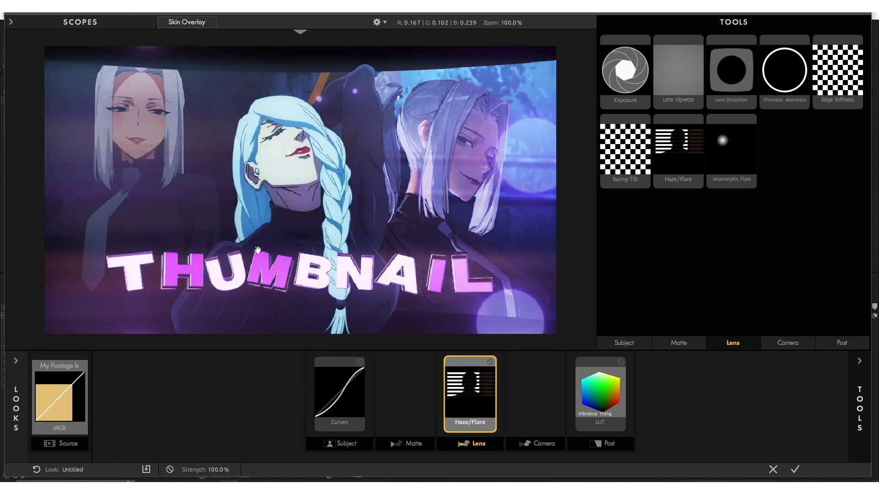
Set the Haze/Flare Spillage to 3.6% and Softness to 17.1%, and apply the finished look to the adjustment layer
click(860, 361)
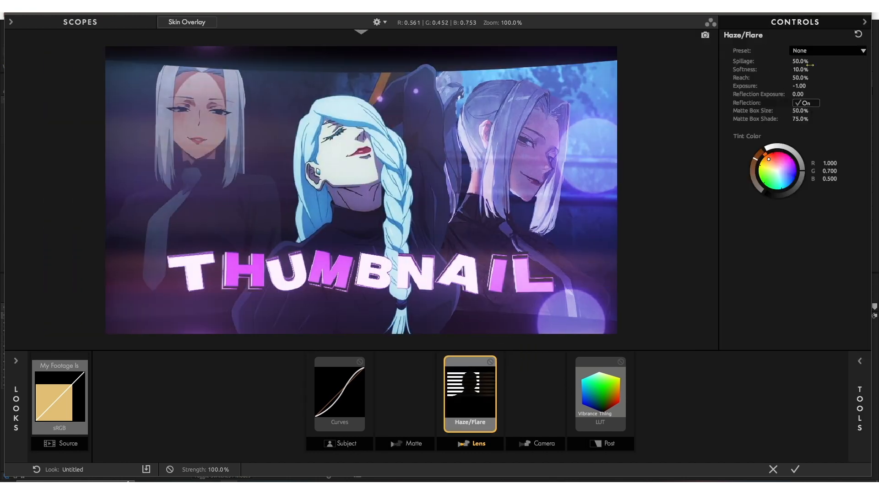
mouse_move(801, 60)
mouse_down()
mouse_move(780, 61)
mouse_move(804, 70)
mouse_move(797, 62)
mouse_up()
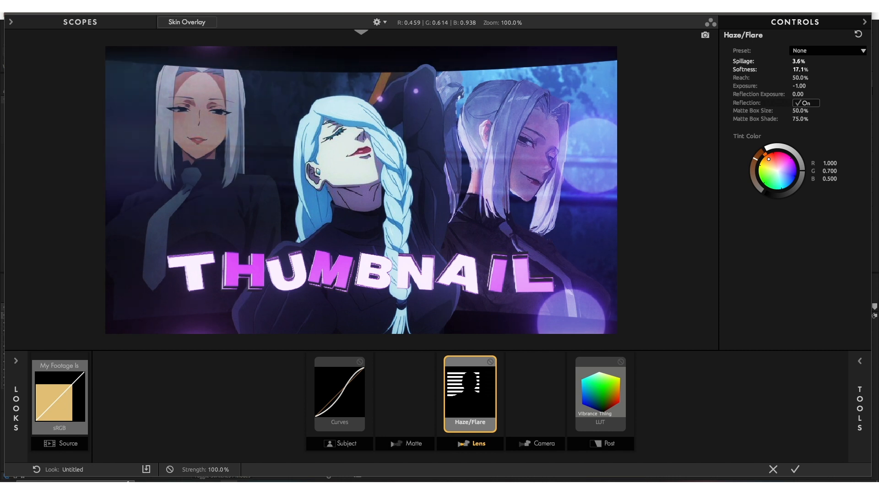
click(795, 470)
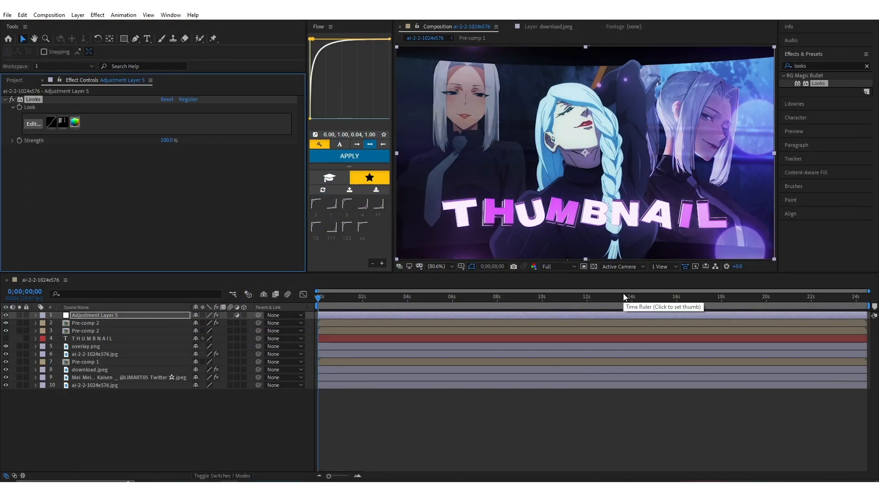